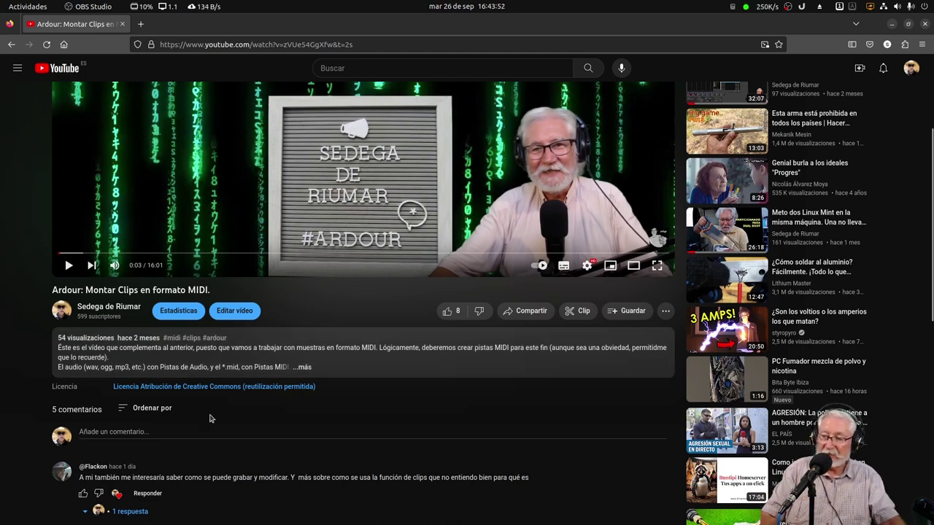
# Read the viewer comments under the Ardour MIDI clips video and expand the reply to the newest comment
pyautogui.scroll(-1, 236, 418)
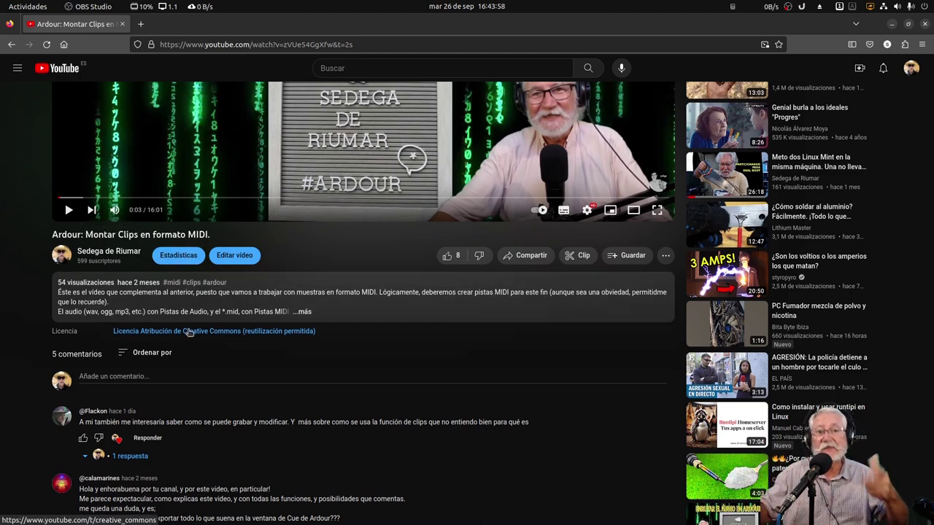
pyautogui.scroll(-3, 189, 332)
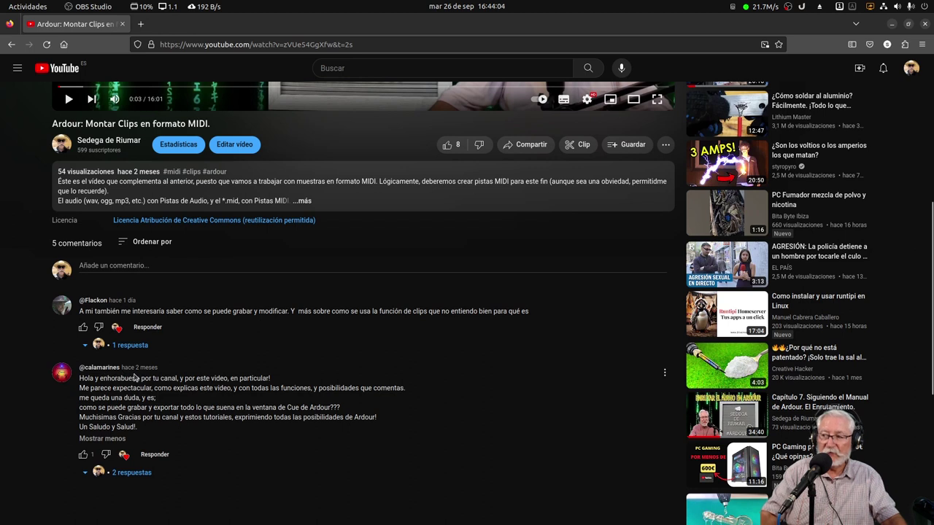
pyautogui.moveTo(146, 173)
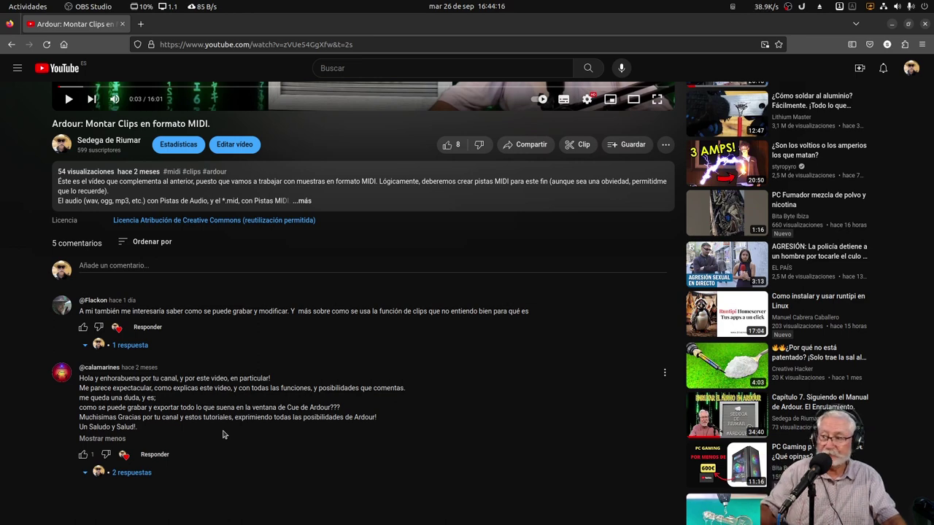
pyautogui.scroll(3, 175, 376)
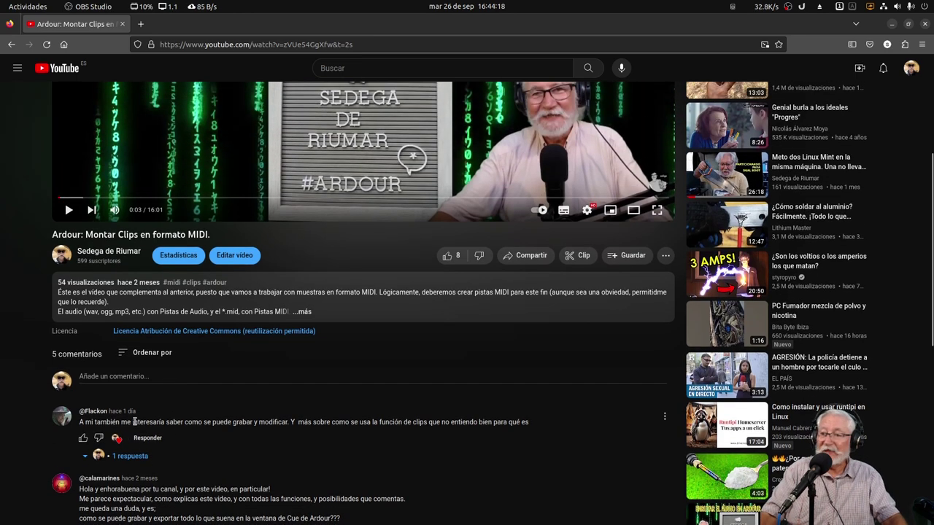
pyautogui.click(86, 457)
pyautogui.scroll(-1, 195, 460)
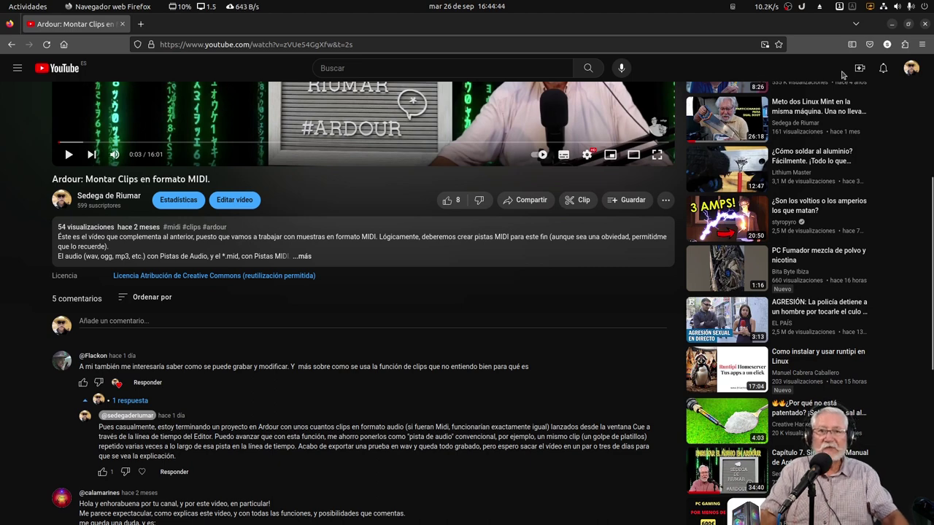
# Close the browser and open the recent session TechnoBaroque_BassOut in Ardour
pyautogui.click(924, 24)
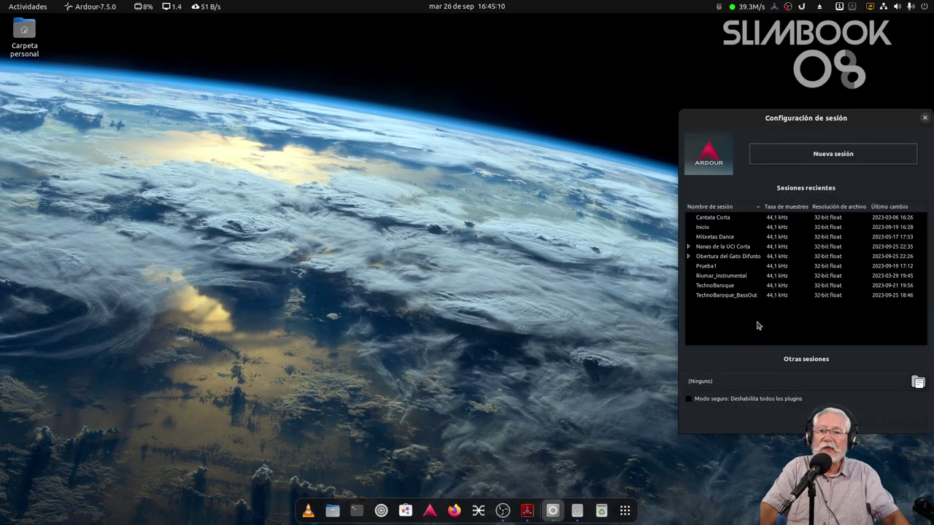
pyautogui.click(720, 296)
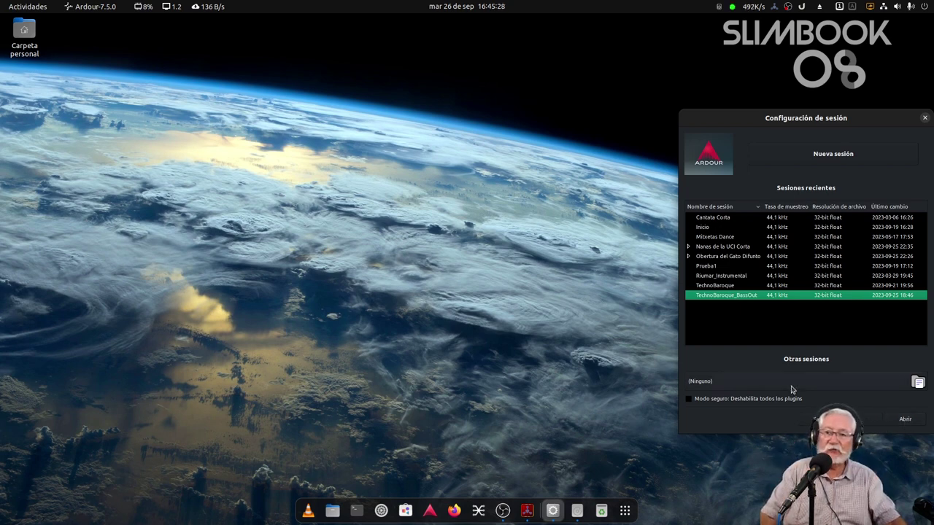
pyautogui.click(906, 420)
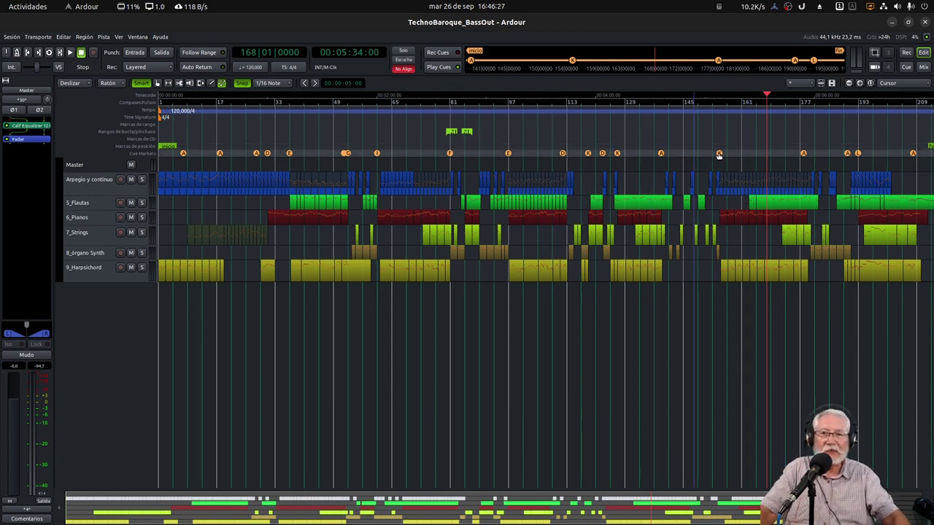
# Look through the session's Cue and Mixer windows and return to the Editor
pyautogui.click(906, 67)
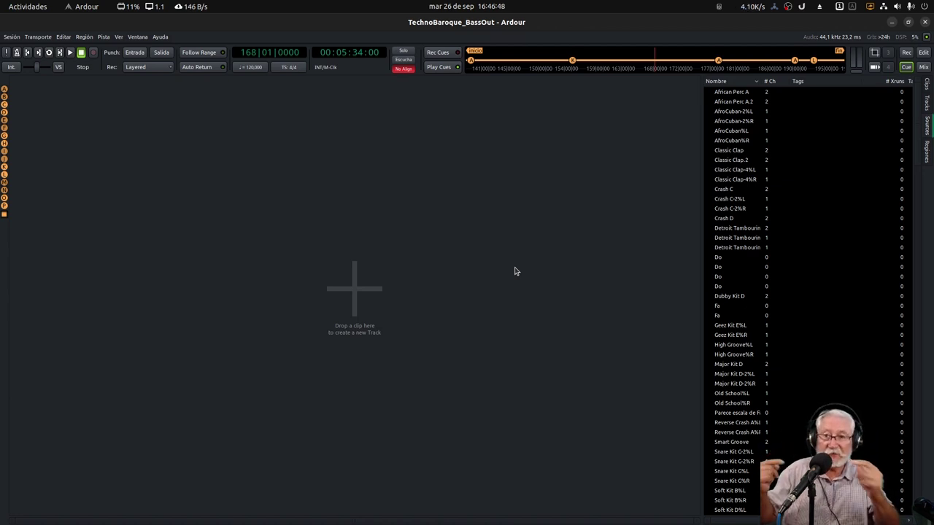
pyautogui.click(923, 52)
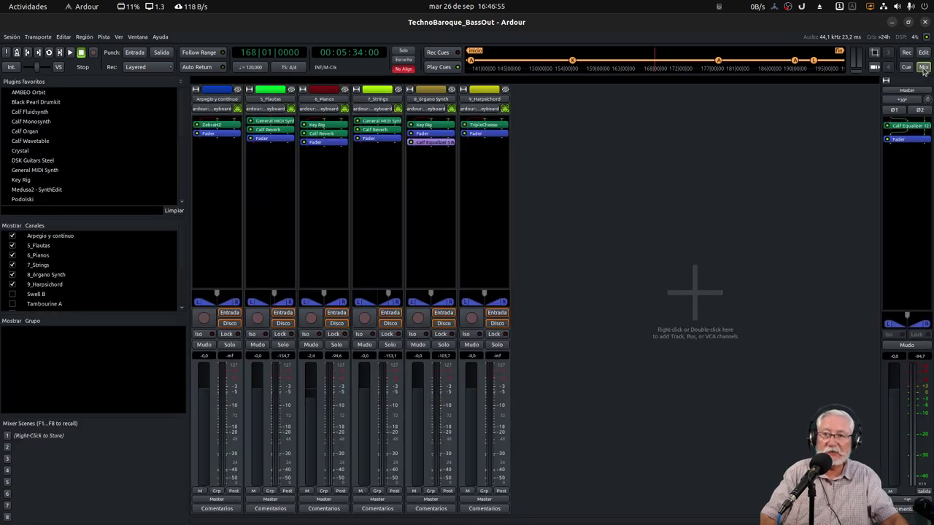
pyautogui.click(923, 67)
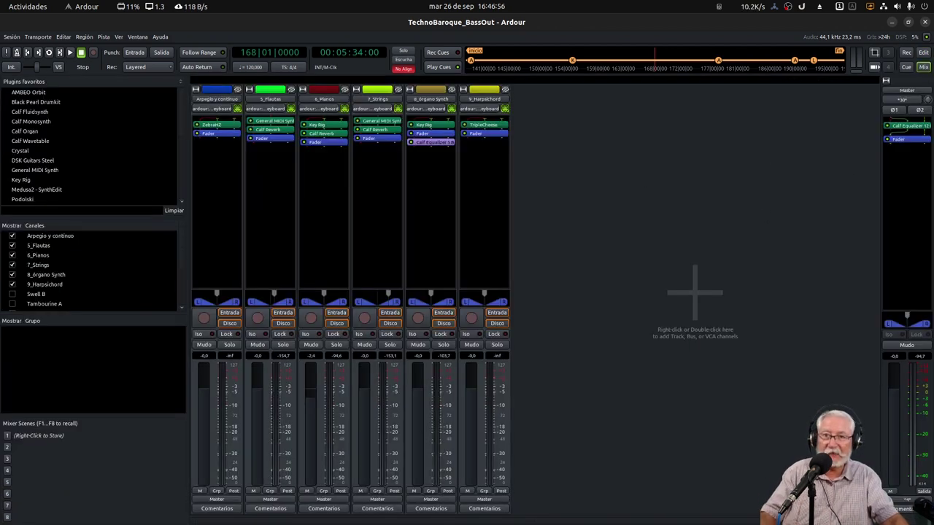
pyautogui.click(906, 66)
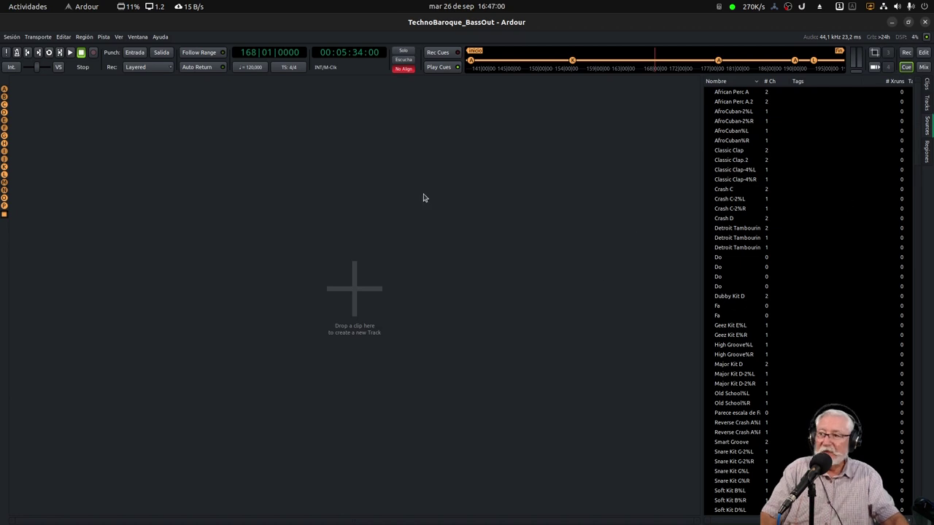
pyautogui.click(922, 52)
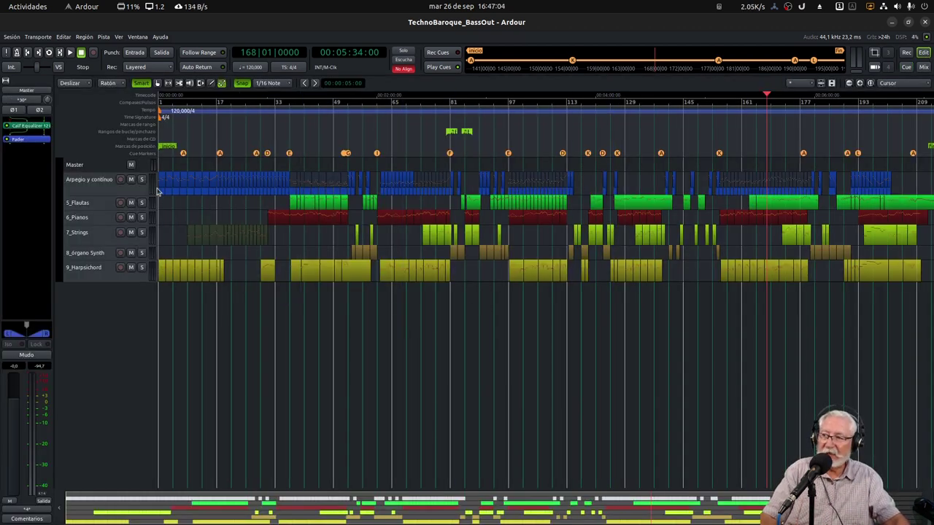
# Place the playhead at bar 15 and inspect the MIDI notes of the Arpegio y continuo track at an enlarged track height
pyautogui.click(208, 104)
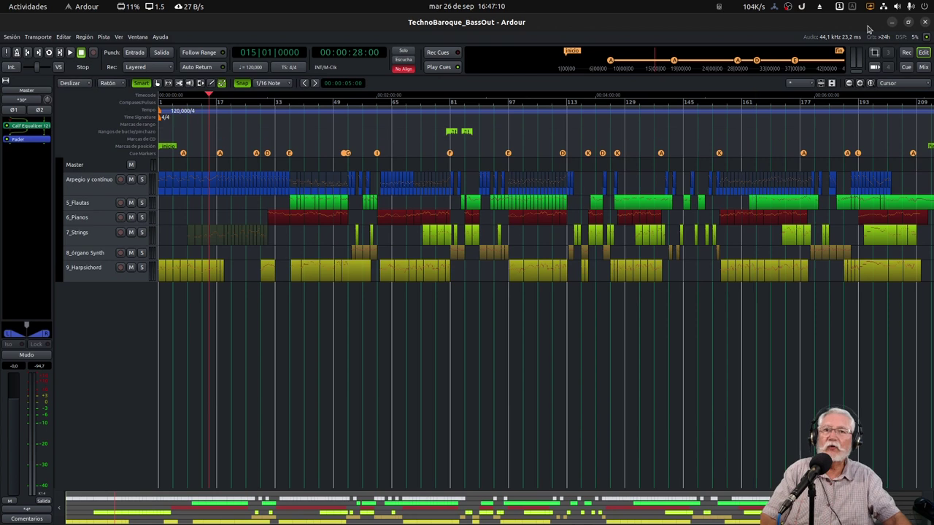
pyautogui.click(859, 83)
pyautogui.click(859, 83)
pyautogui.click(859, 83)
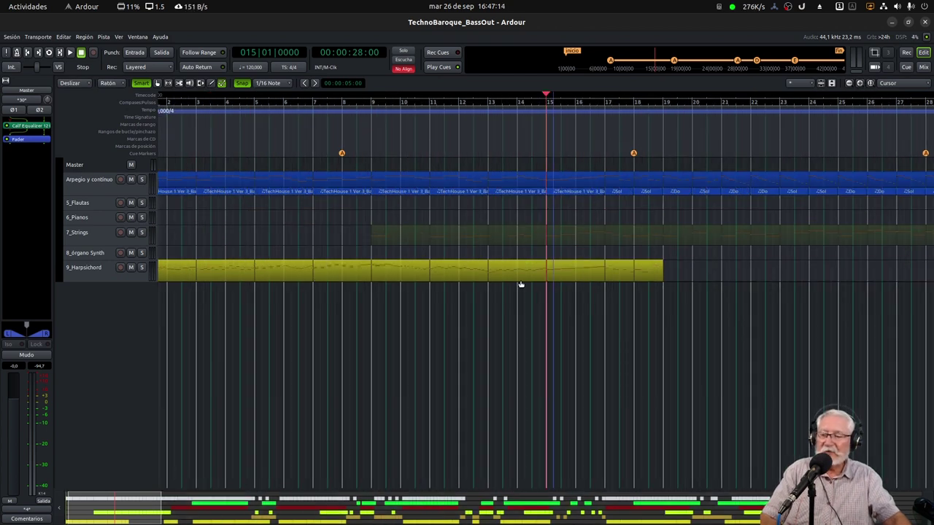
pyautogui.moveTo(103, 194); pyautogui.dragTo(78, 375)
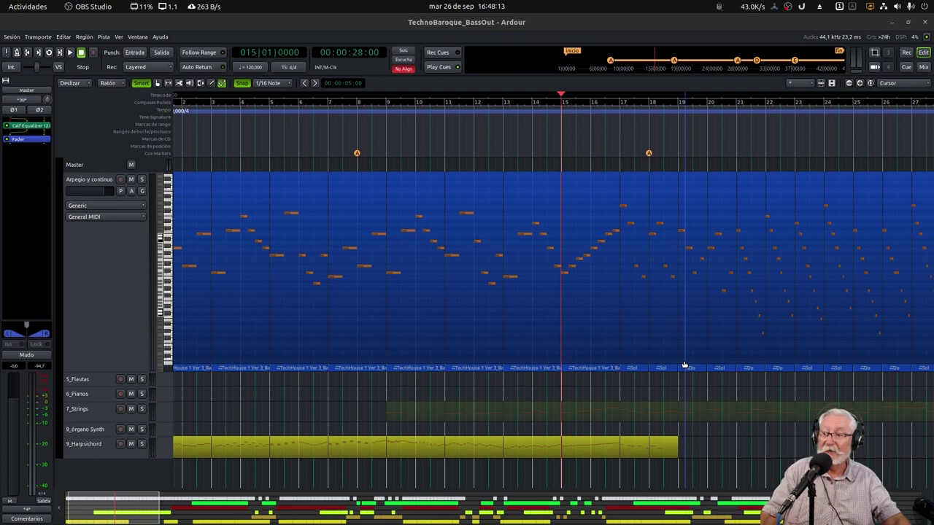
pyautogui.moveTo(113, 368); pyautogui.dragTo(125, 233)
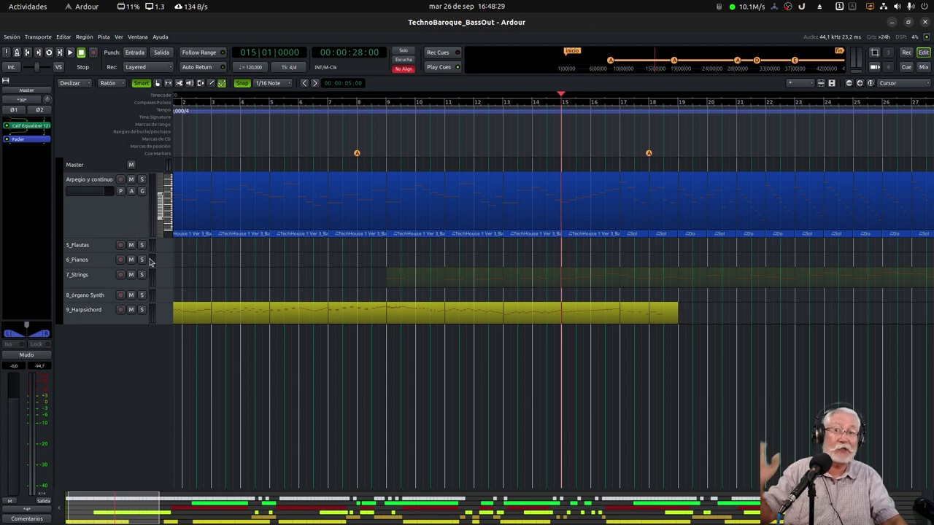
# Show the Swell B, Tambourine A, Crash D, Swell A.2, Snare, Detroit Tambourine A, Classic Clap.2, African Perc A and Smart Groove channels in the mixer
pyautogui.click(923, 67)
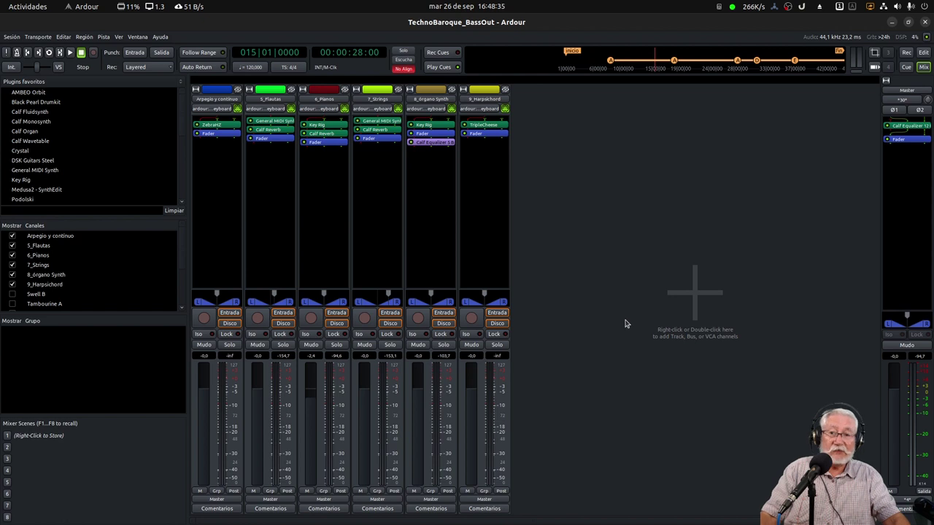
pyautogui.moveTo(108, 313); pyautogui.dragTo(107, 402)
pyautogui.scroll(-2, 116, 350)
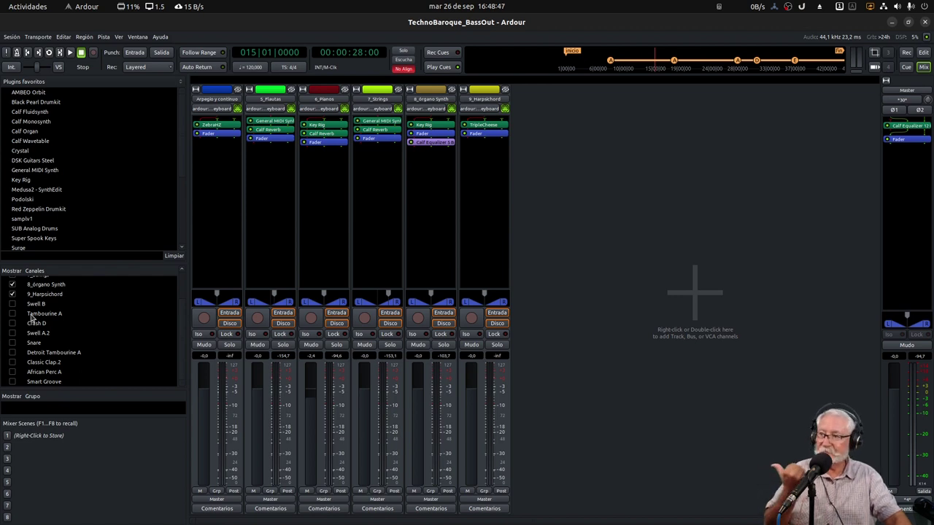
pyautogui.click(11, 303)
pyautogui.click(11, 314)
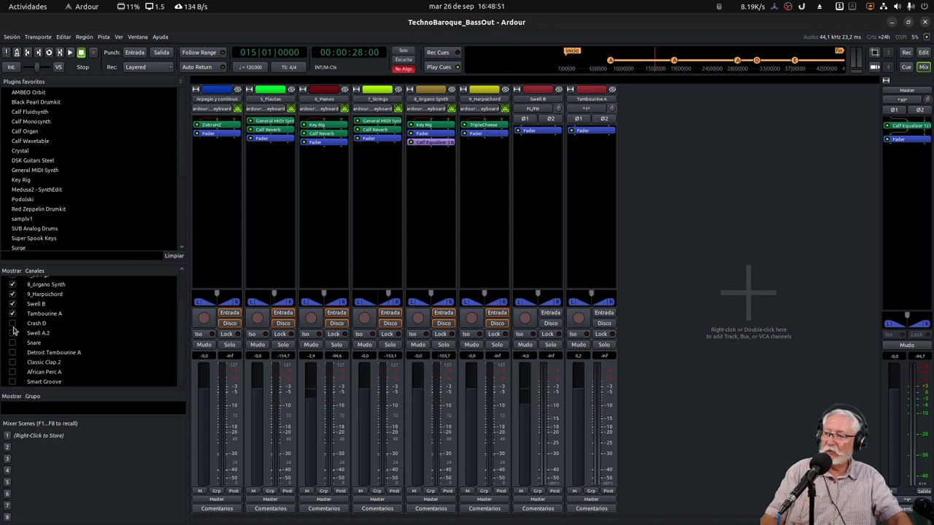
pyautogui.click(11, 323)
pyautogui.click(12, 333)
pyautogui.click(11, 343)
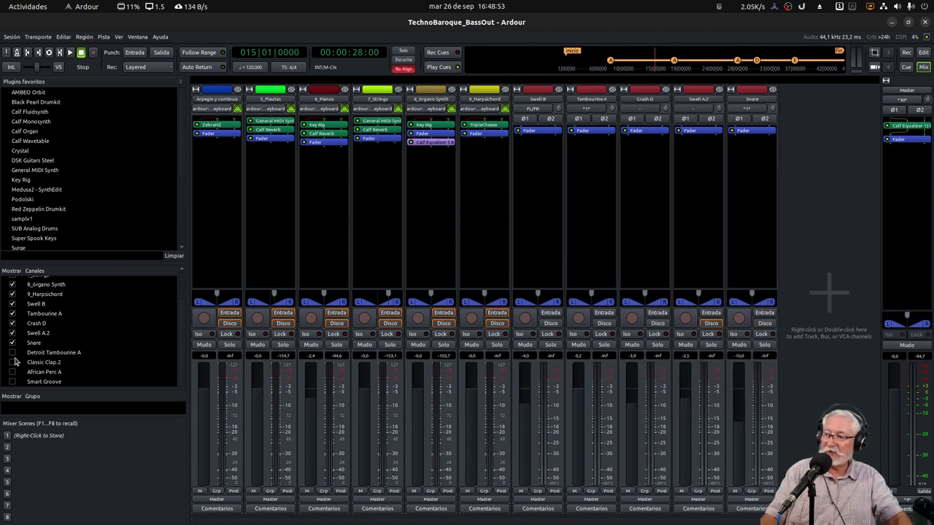
pyautogui.click(12, 352)
pyautogui.click(11, 362)
pyautogui.click(12, 372)
pyautogui.click(11, 381)
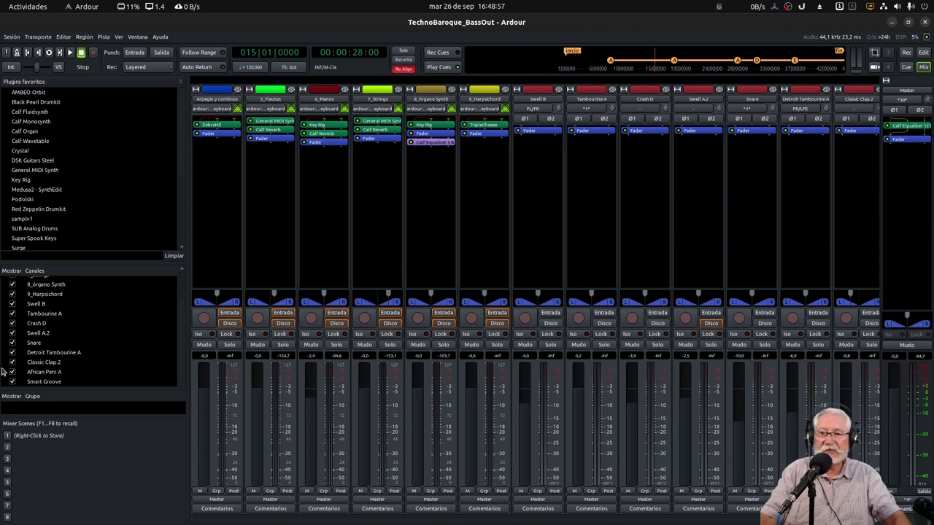
# Review the percussion clip tracks in the Cue, Mixer and Editor windows, including the cue markers near the start of the timeline
pyautogui.click(906, 66)
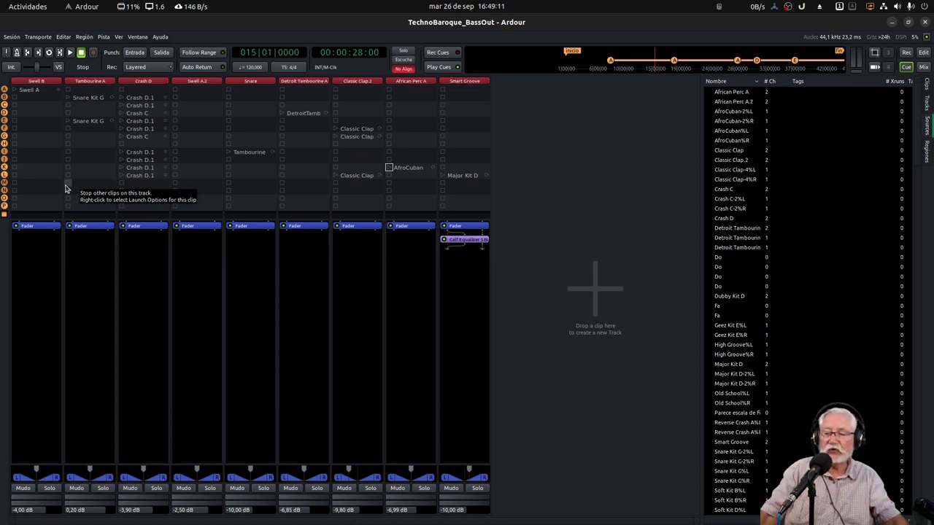
pyautogui.click(924, 66)
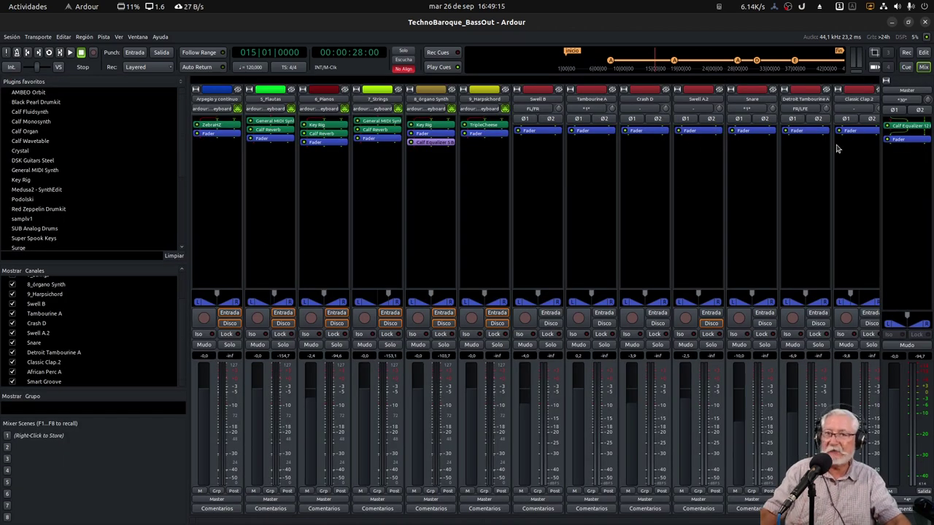
pyautogui.click(905, 66)
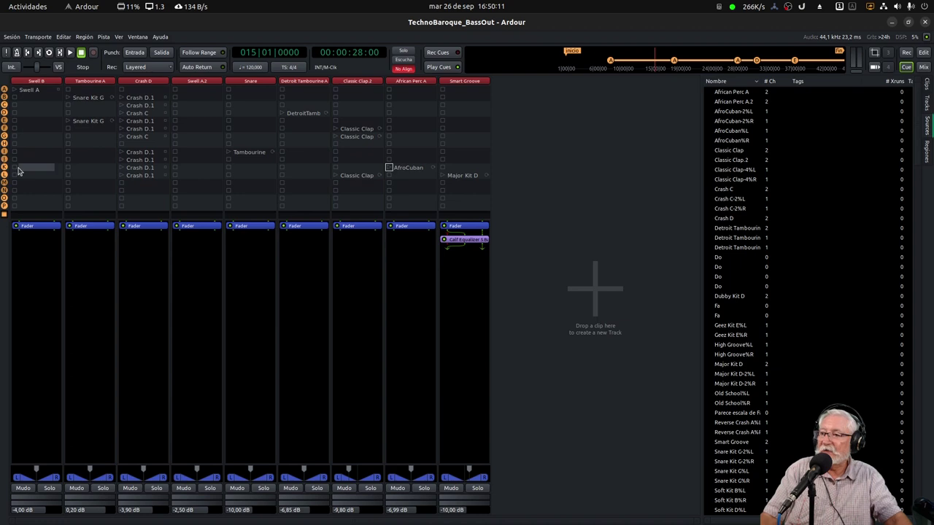
pyautogui.click(923, 53)
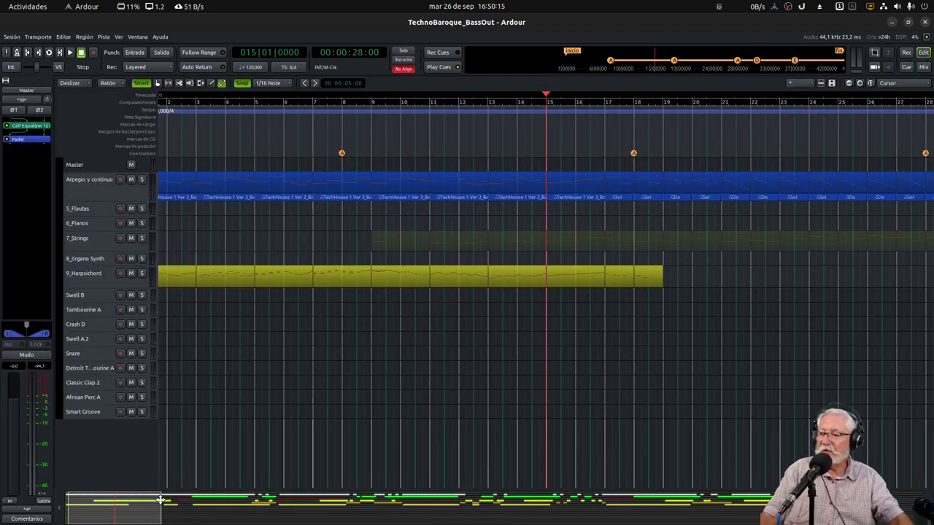
pyautogui.moveTo(129, 513); pyautogui.dragTo(105, 518)
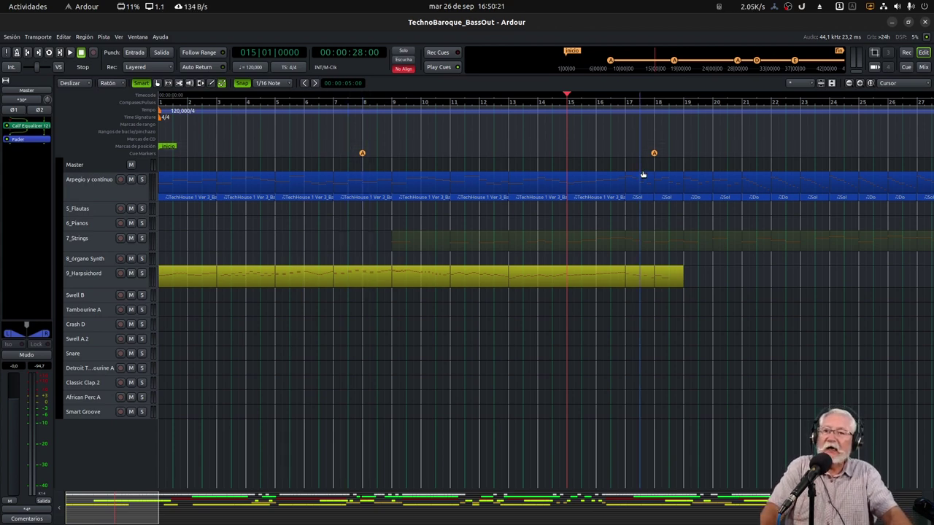
pyautogui.moveTo(106, 512)
pyautogui.mouseDown()
pyautogui.moveTo(161, 516)
pyautogui.moveTo(112, 520)
pyautogui.mouseUp()
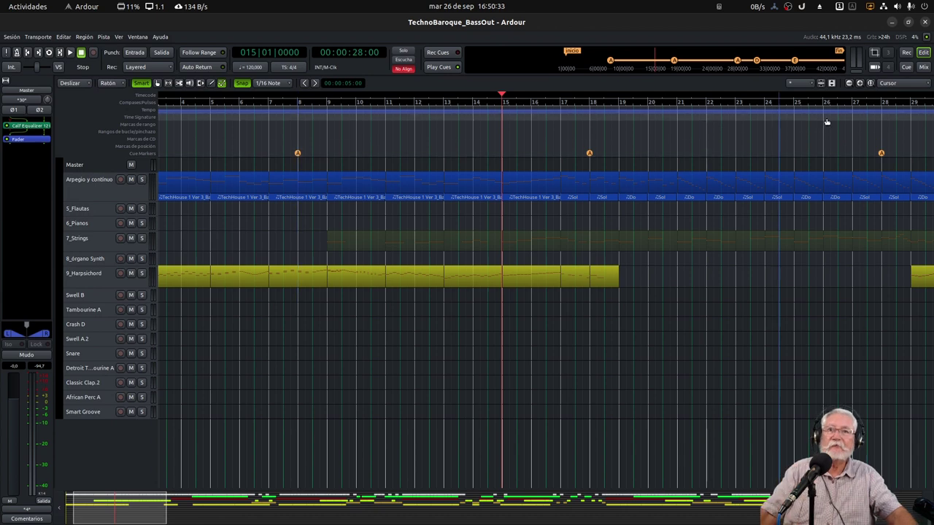
# View the follow action options of the row B clip on the Crash D track in the Cue window
pyautogui.click(906, 66)
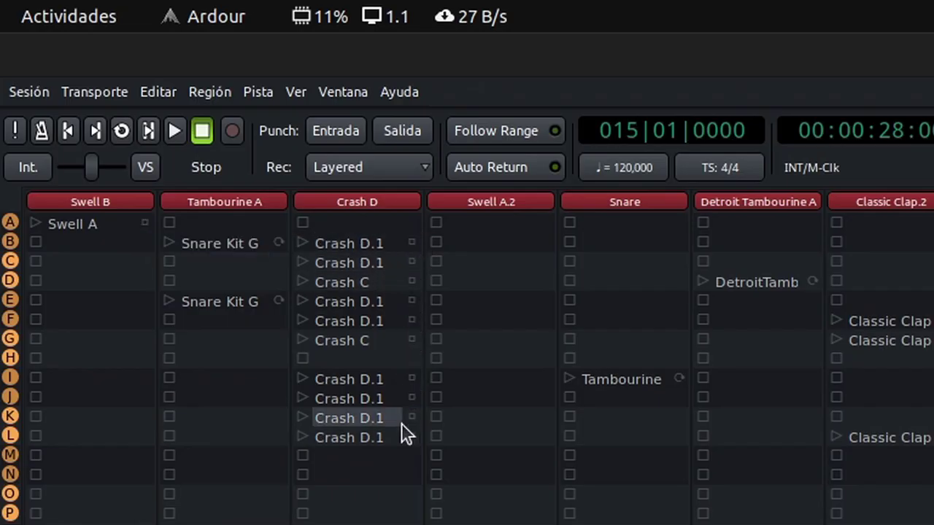
pyautogui.click(410, 243)
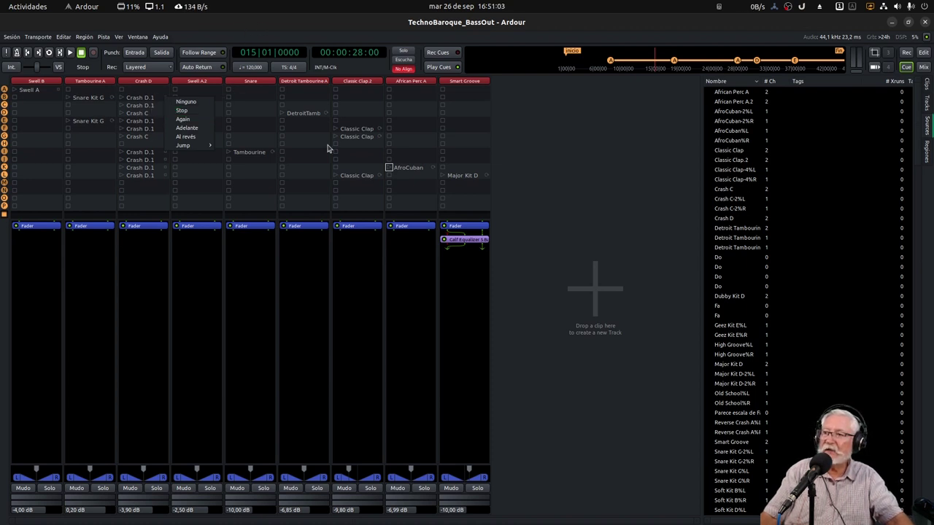
pyautogui.click(547, 232)
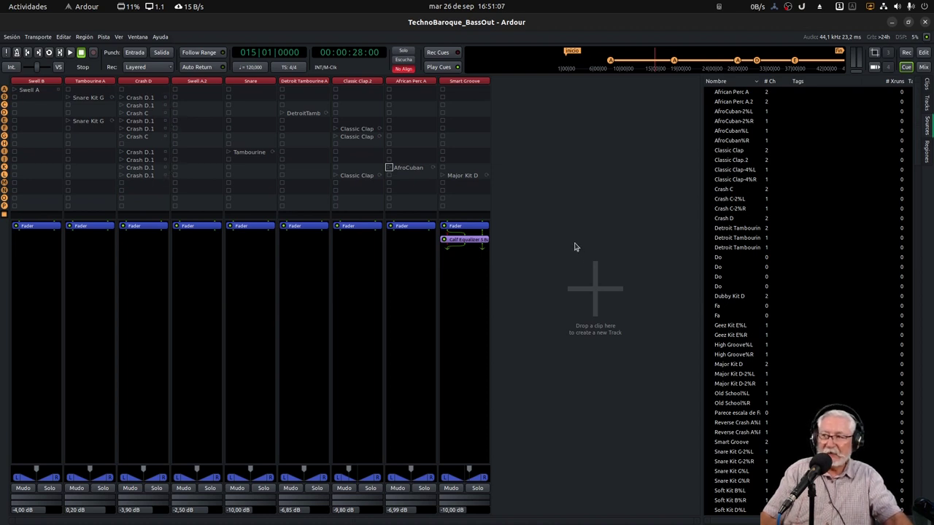
# Mute the MIDI tracks from Arpegio y continuo to 9_Harpsichord in the Editor and play the session from bar 7, beat 2
pyautogui.click(923, 52)
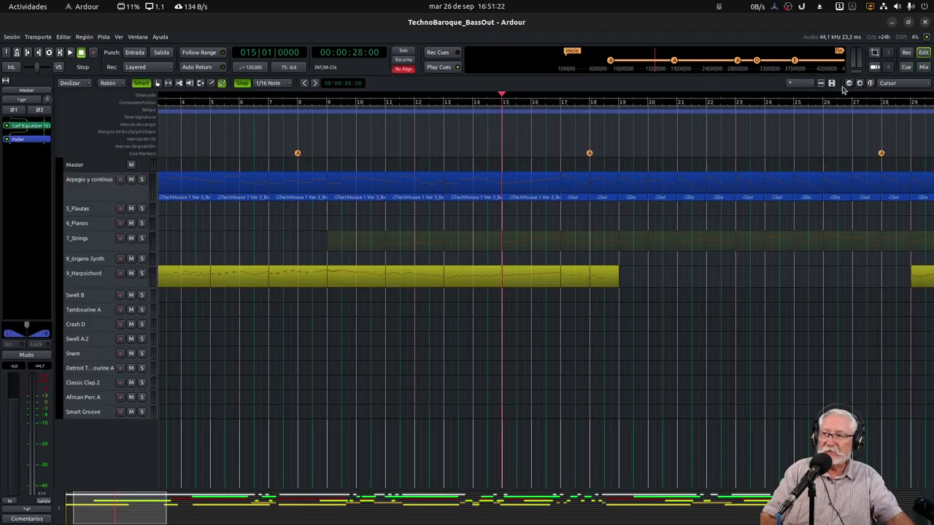
pyautogui.moveTo(119, 287)
pyautogui.mouseDown()
pyautogui.moveTo(119, 437)
pyautogui.moveTo(119, 293)
pyautogui.mouseUp()
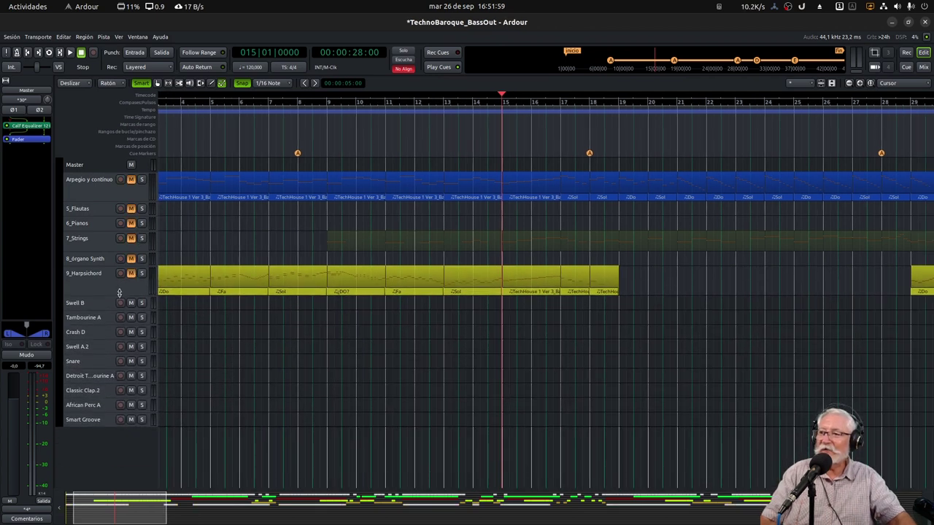
pyautogui.click(272, 106)
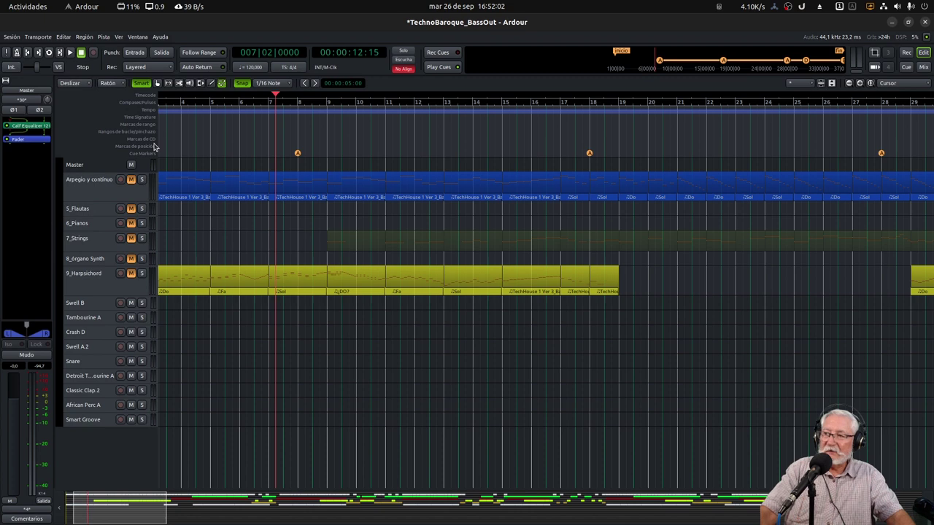
pyautogui.click(70, 53)
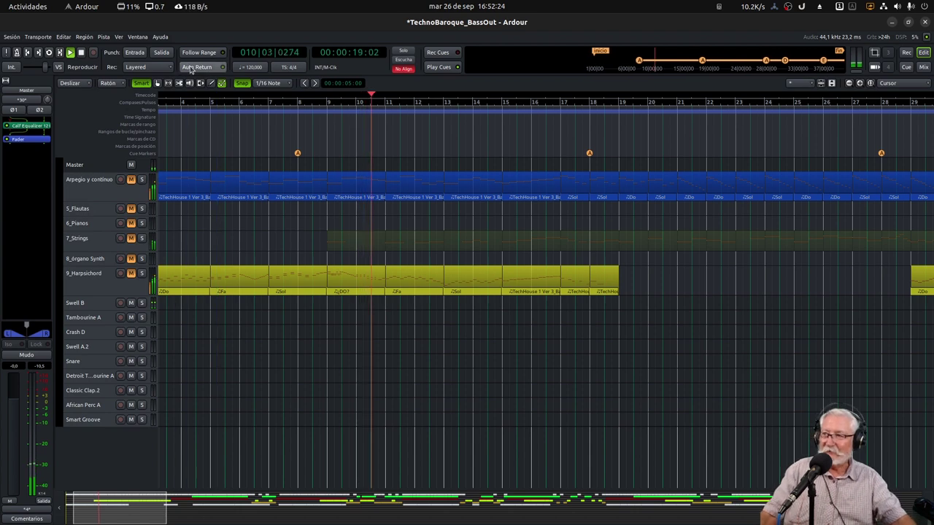
# Stop playback and view the follow action options of the Swell A clip on the Swell B track in the Cue window
pyautogui.press('space')
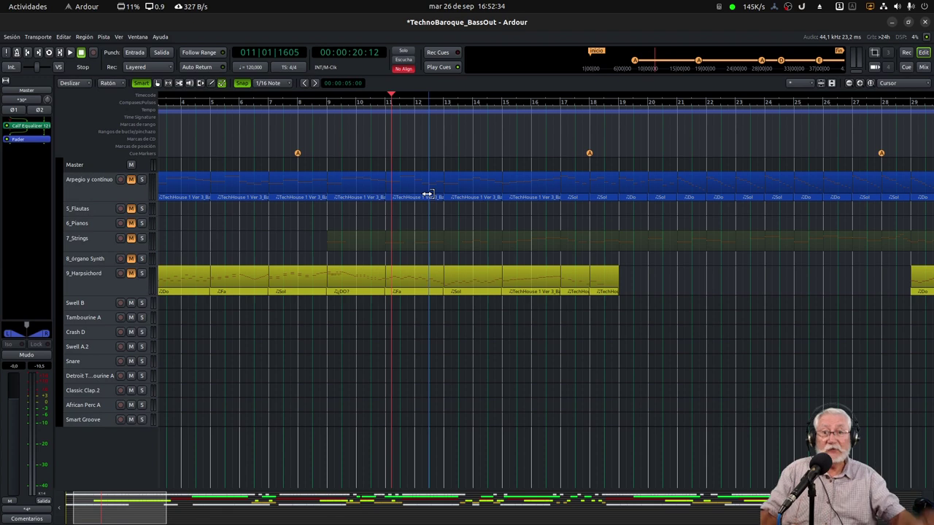
pyautogui.click(906, 67)
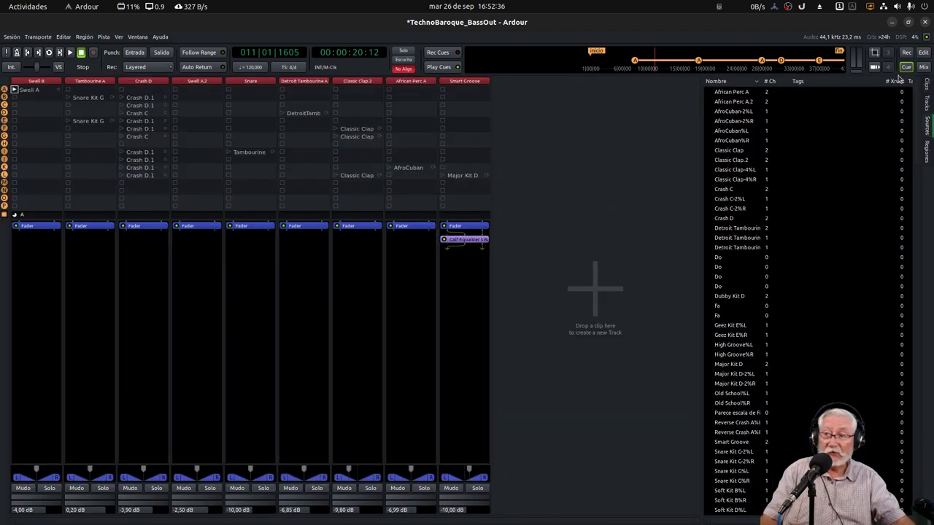
pyautogui.click(59, 91)
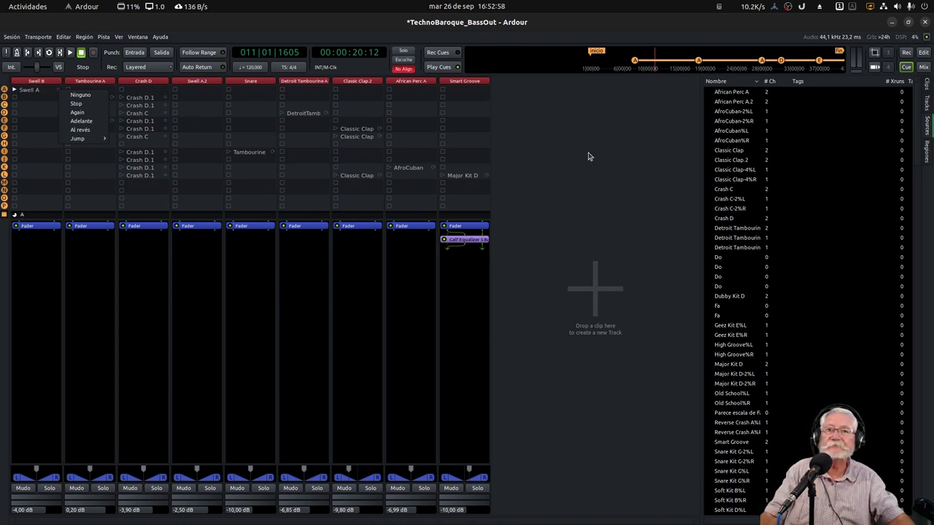
pyautogui.click(925, 57)
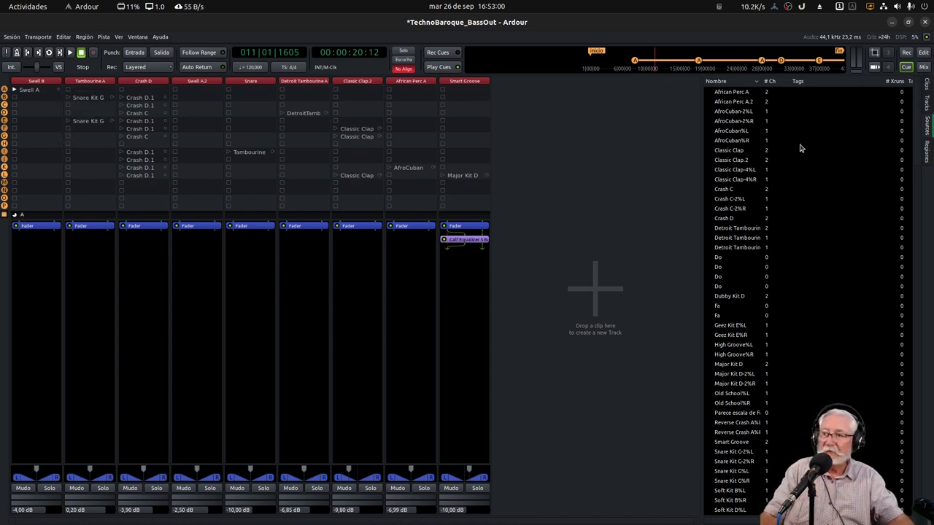
# Play the session in the Editor from bar 17 past the A cue marker at bar 18, then stop playback
pyautogui.click(923, 52)
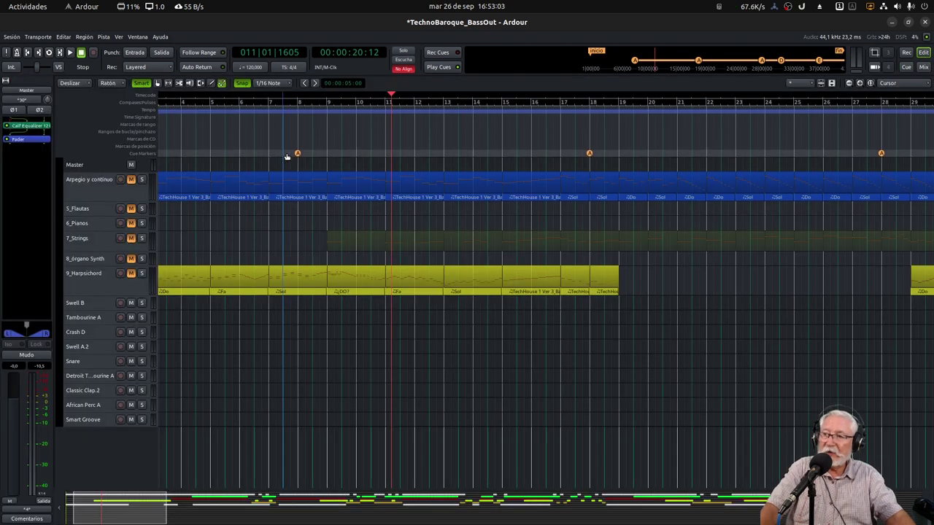
pyautogui.click(560, 103)
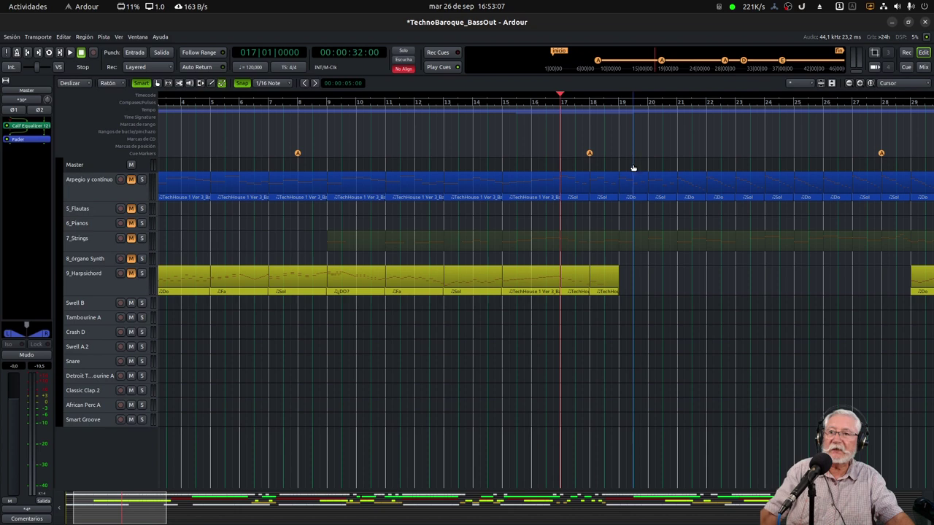
pyautogui.click(70, 53)
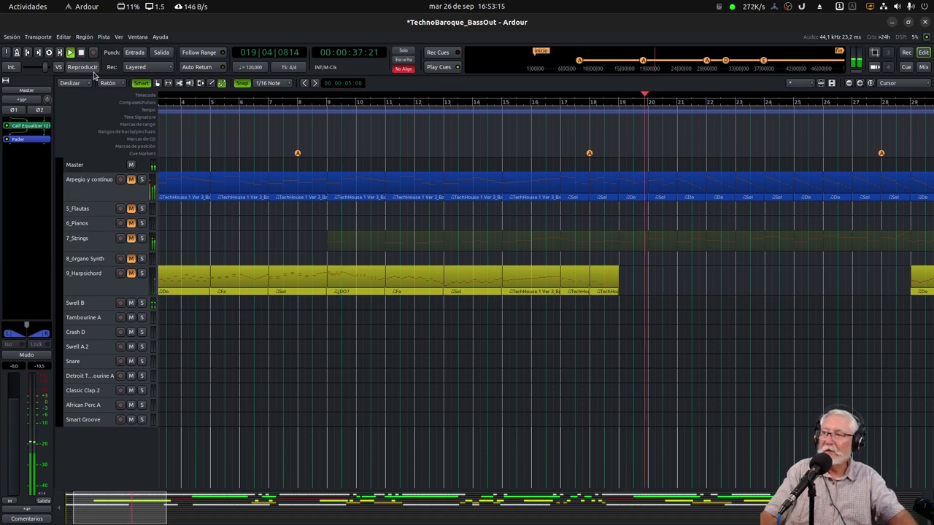
pyautogui.press('space')
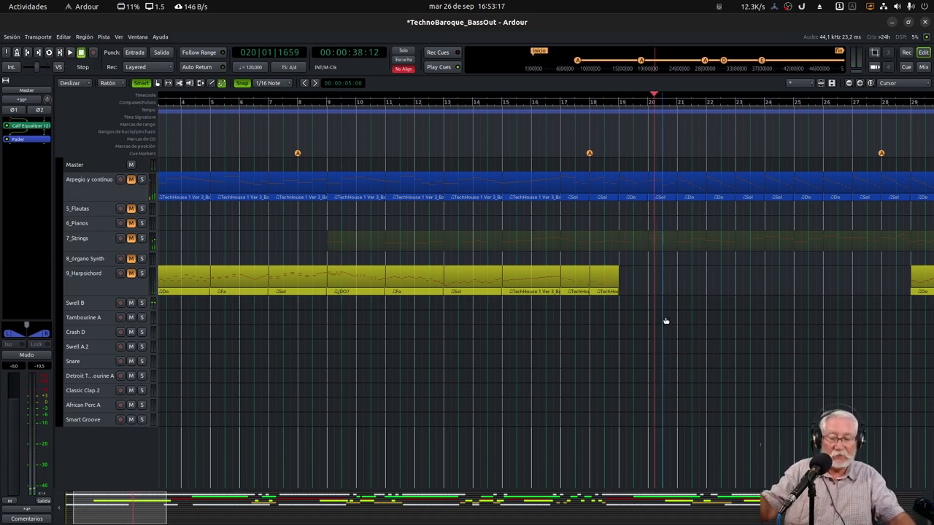
# Reopen the Swell A clip's follow action options in the Cue window and review the Stop, Again and Jump choices
pyautogui.click(907, 67)
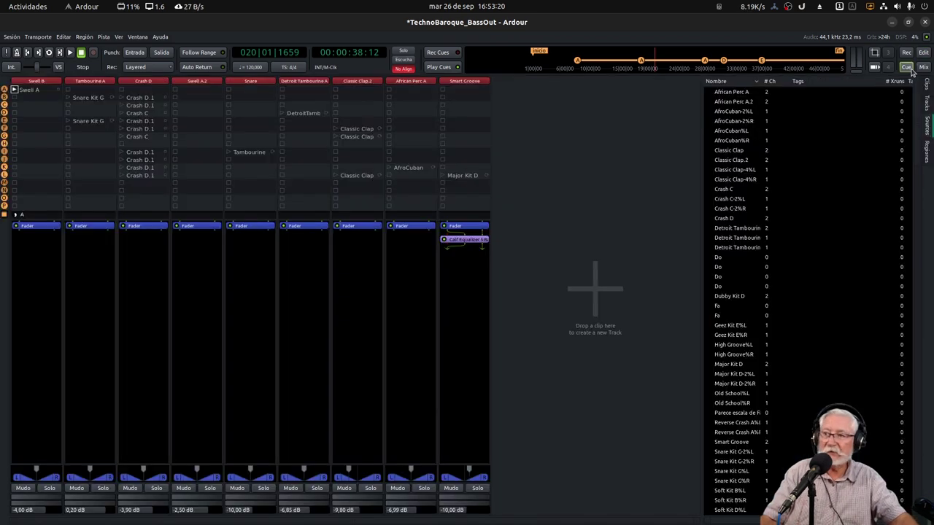
pyautogui.click(59, 92)
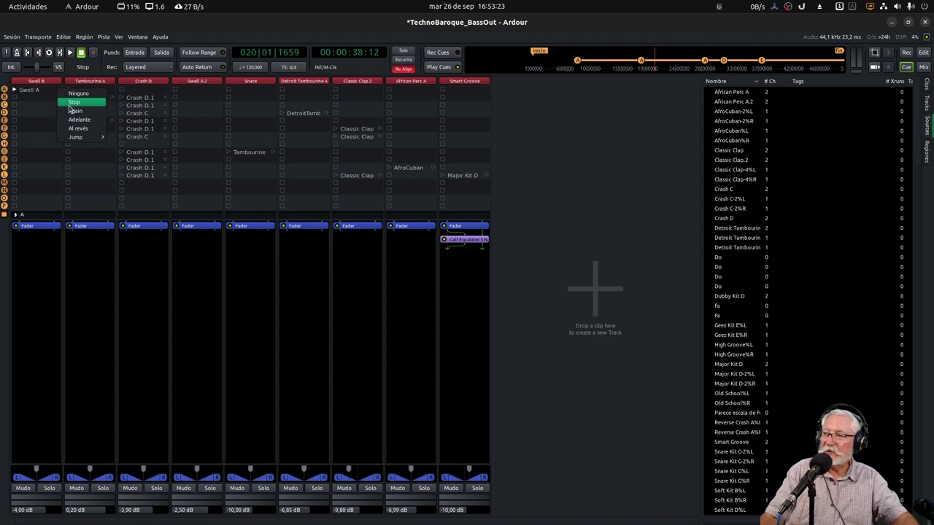
pyautogui.moveTo(79, 138)
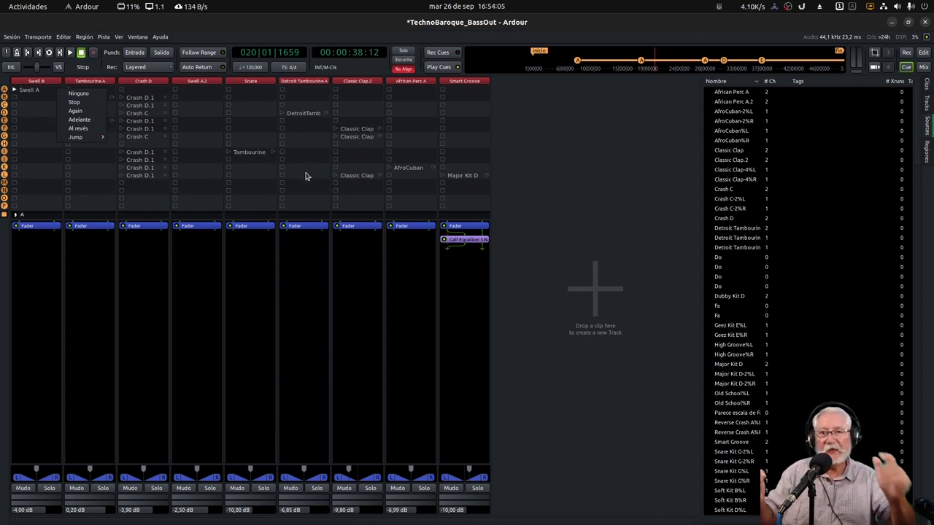
pyautogui.click(924, 55)
# Play the session in the Editor from bar 27 through the A, D and E cue markers, then stop playback
pyautogui.click(924, 54)
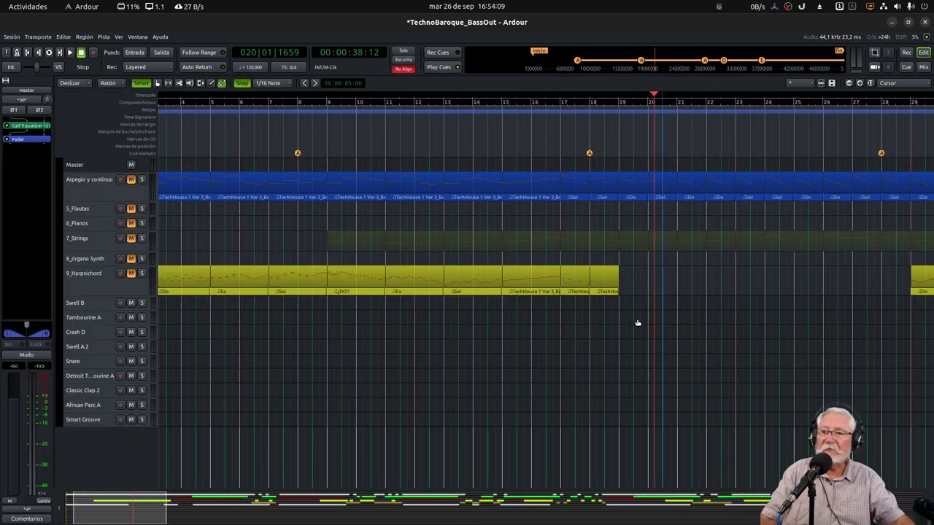
pyautogui.moveTo(130, 518); pyautogui.dragTo(179, 519)
pyautogui.click(435, 110)
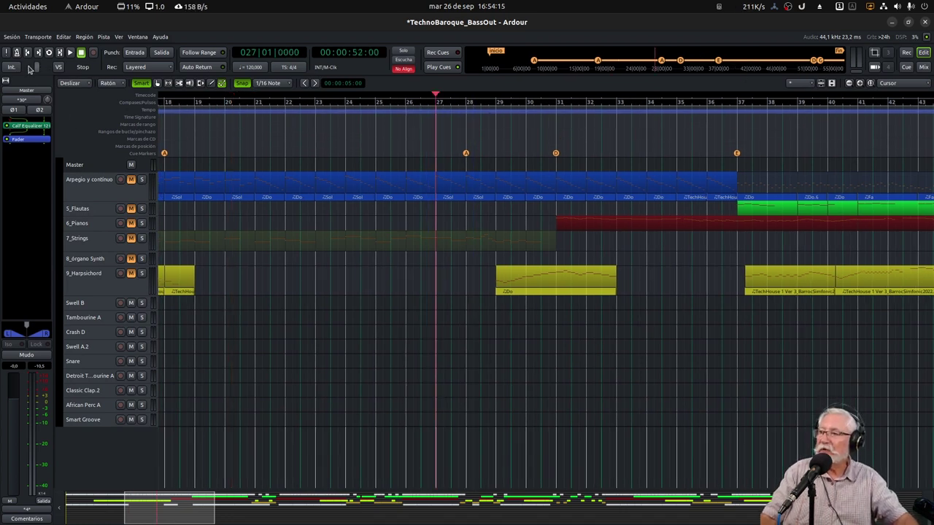
pyautogui.click(70, 52)
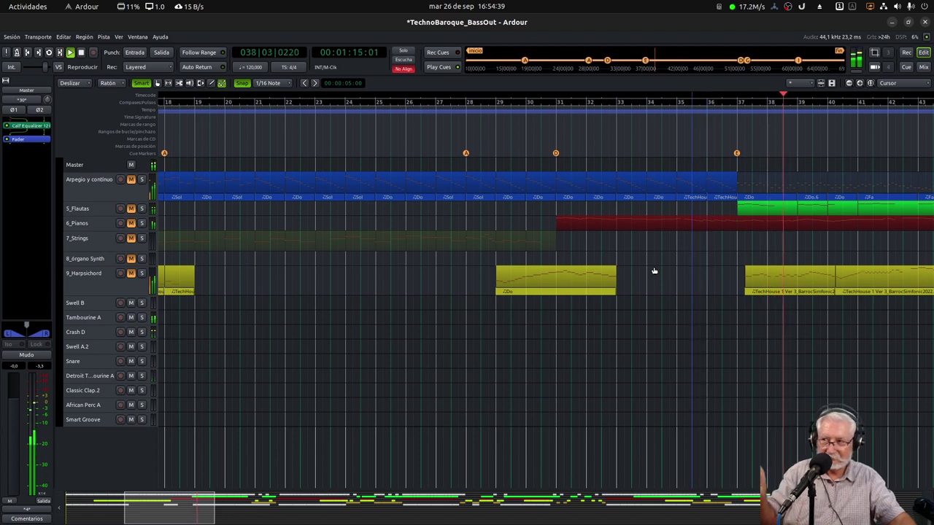
pyautogui.click(81, 53)
# Review the row E clips and the source list in the Cue window, then return to the Editor
pyautogui.click(906, 67)
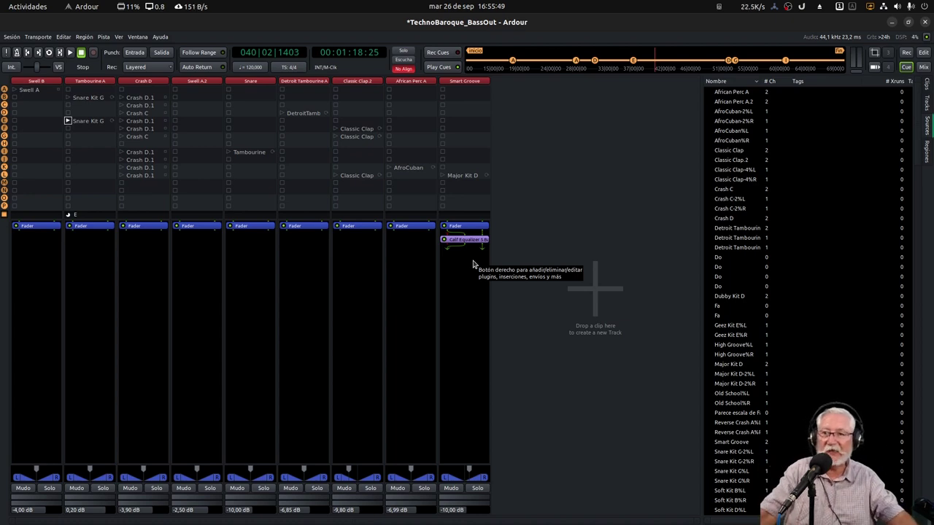
pyautogui.scroll(-2, 729, 121)
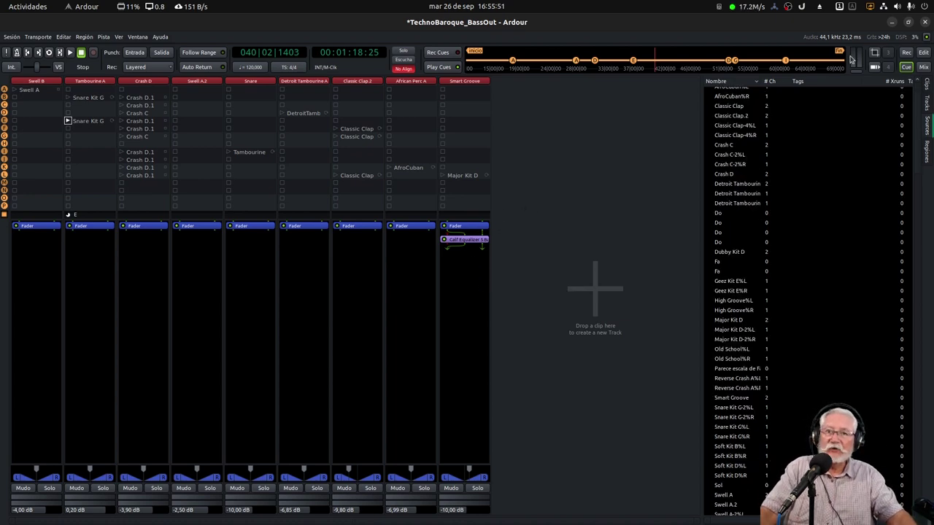
pyautogui.click(922, 54)
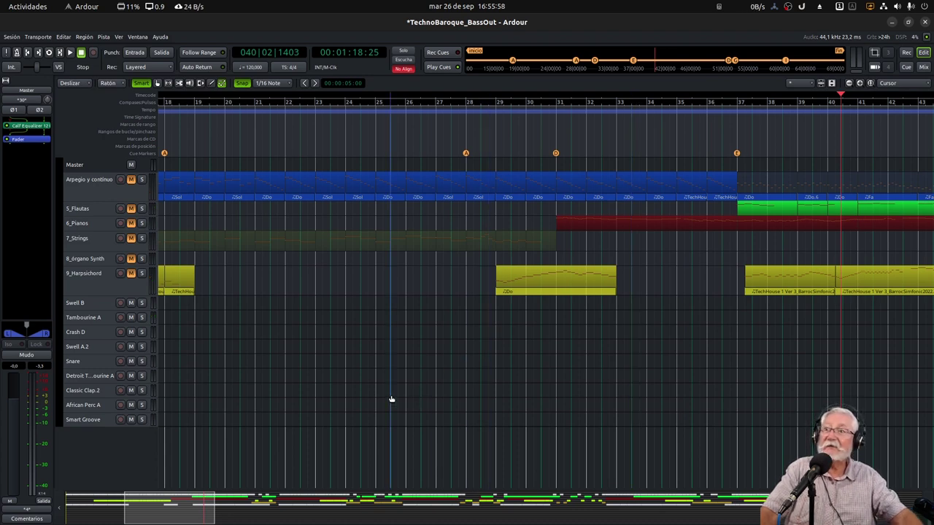
# Replay the session from bar 27 and stop just past the A cue marker at bar 28
pyautogui.click(432, 107)
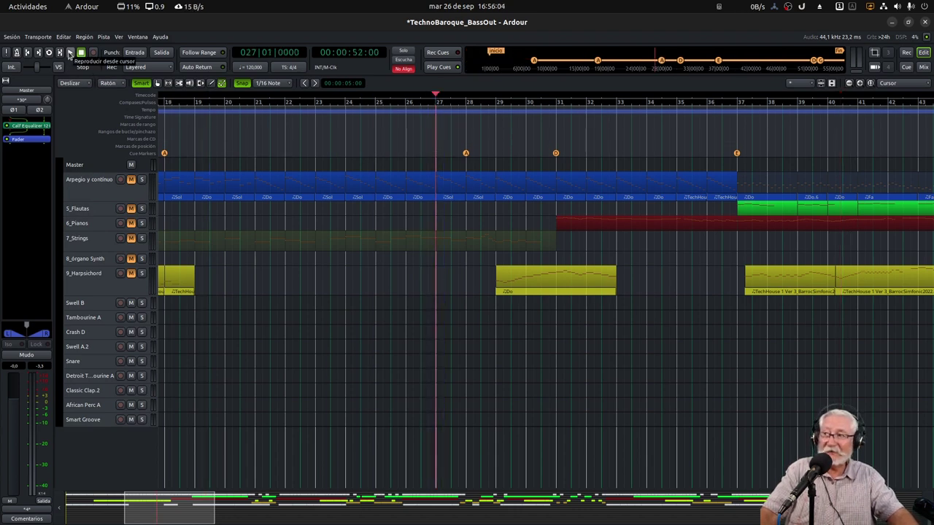
pyautogui.click(71, 53)
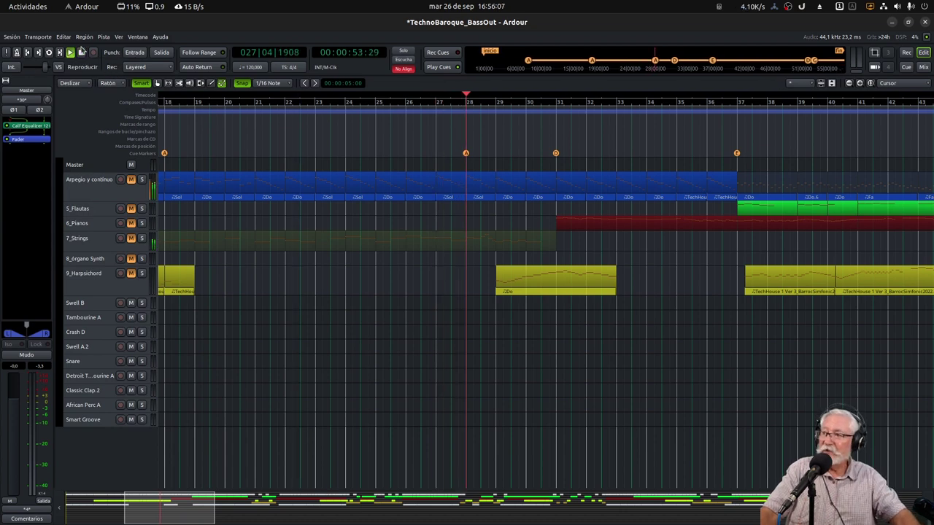
pyautogui.click(81, 52)
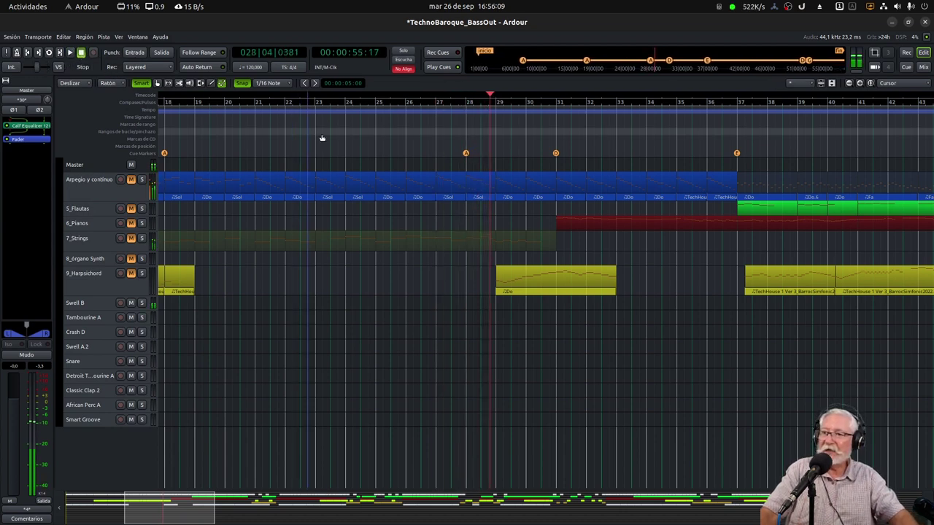
# Unmute the MIDI tracks from Arpegio y continuo to 9_Harpsichord in the Editor
pyautogui.click(131, 179)
pyautogui.click(130, 208)
pyautogui.click(130, 223)
pyautogui.click(130, 238)
pyautogui.click(131, 258)
pyautogui.click(131, 273)
# Resume playback across the D cue marker, jump ahead to bar 36 and stop past the E cue marker
pyautogui.press('space')
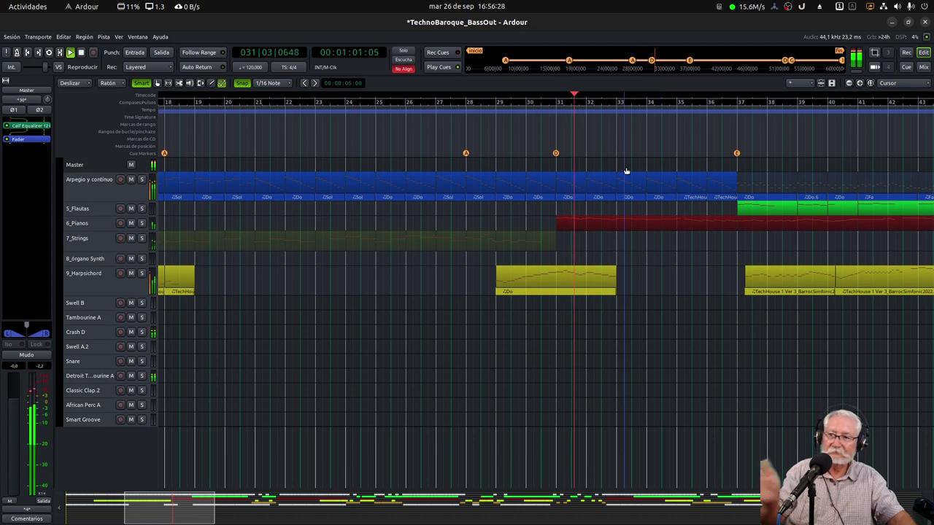
pyautogui.click(706, 119)
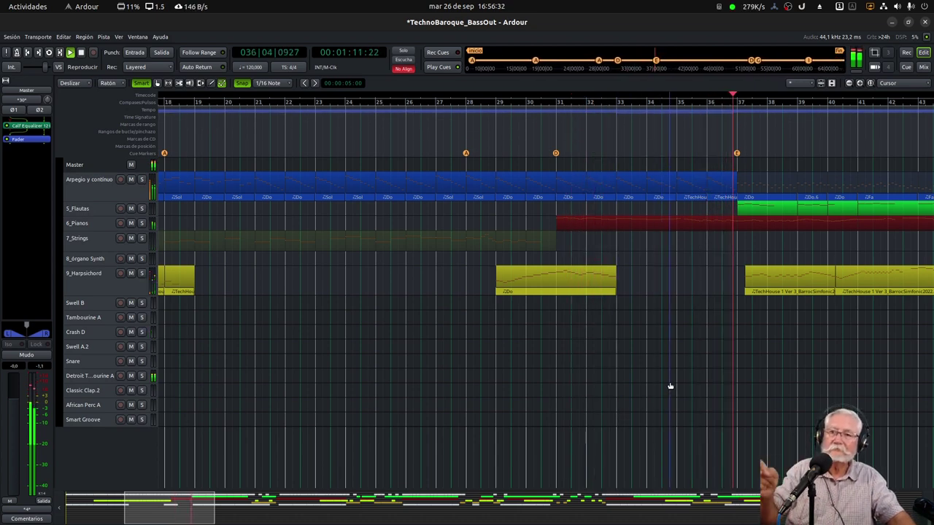
pyautogui.click(80, 53)
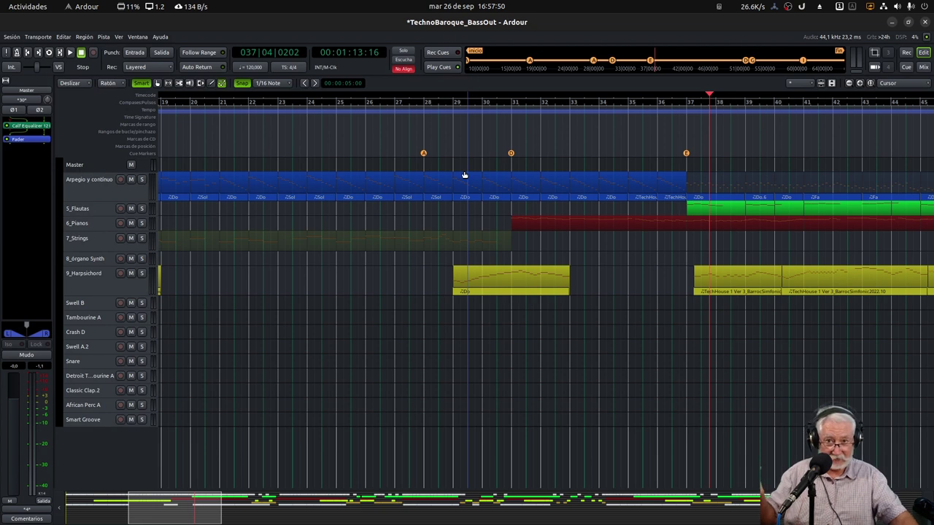
# Compare the clip rows in the Cue window with the Editor's cue markers, including those between bars 52 and 61
pyautogui.click(906, 67)
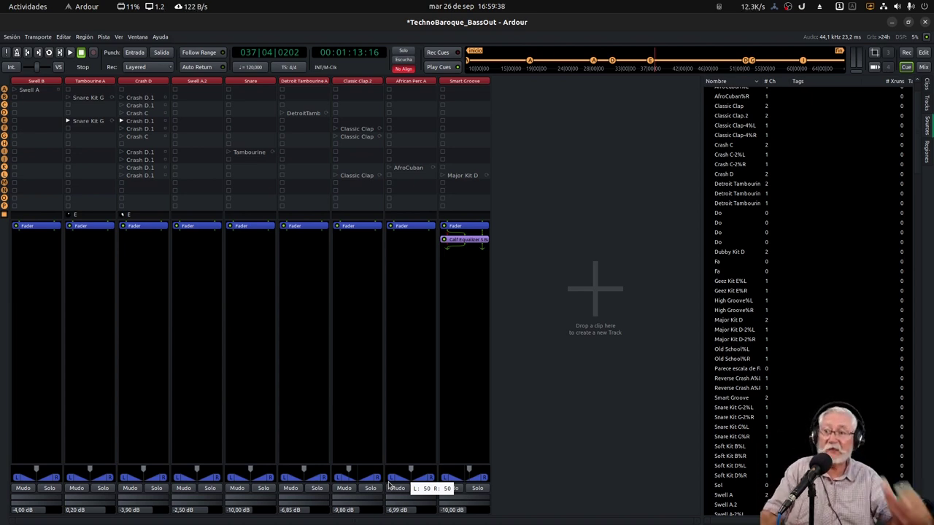
pyautogui.click(923, 53)
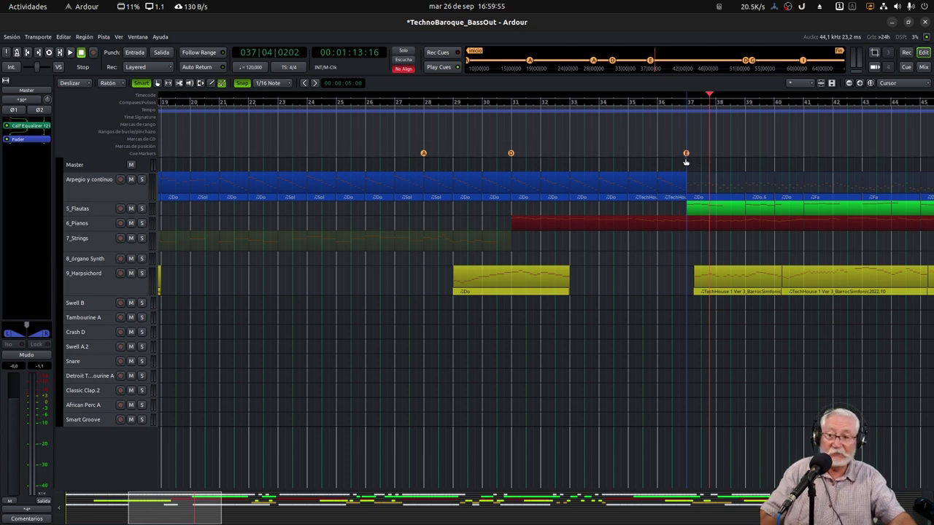
pyautogui.moveTo(172, 508); pyautogui.dragTo(282, 521)
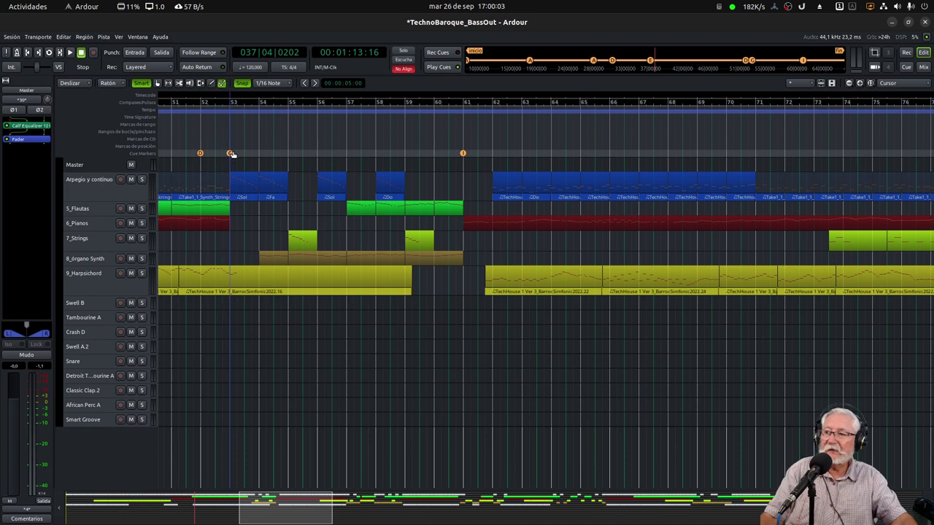
pyautogui.click(906, 67)
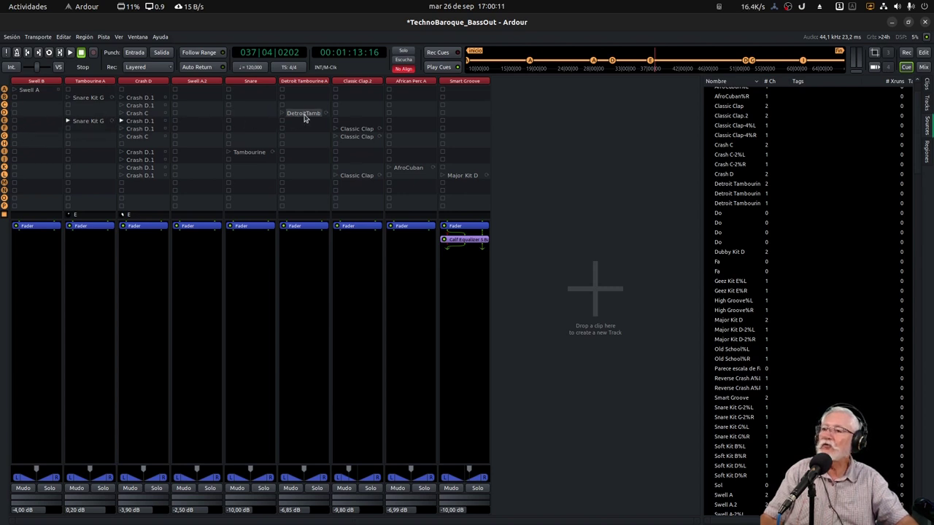
# Switch to the file manager and open the session folder Música/Ardour_Project/TechnoBaroque_BassOut
pyautogui.moveTo(447, 521)
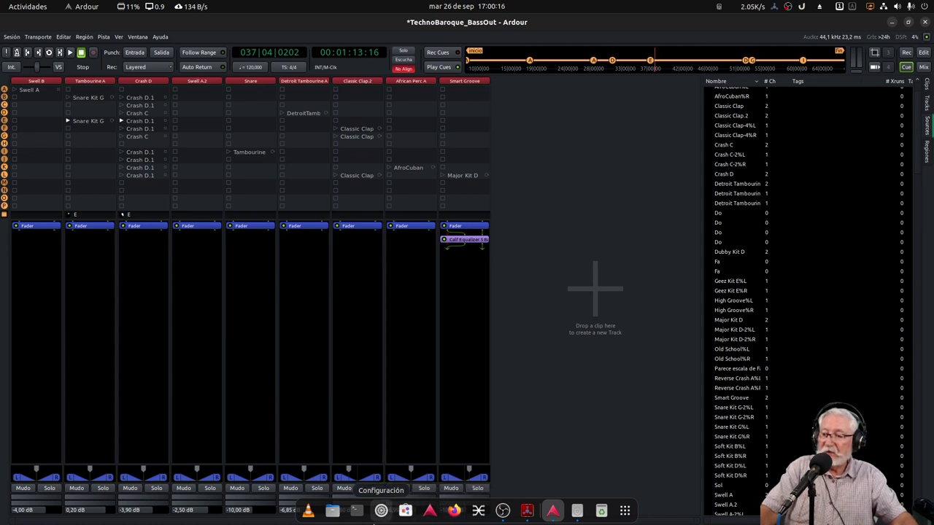
pyautogui.click(332, 512)
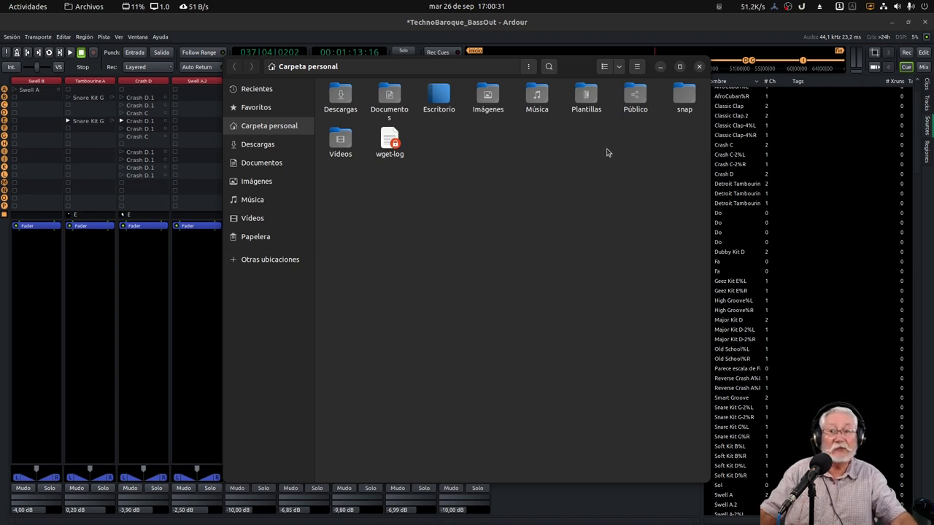
pyautogui.doubleClick(538, 97)
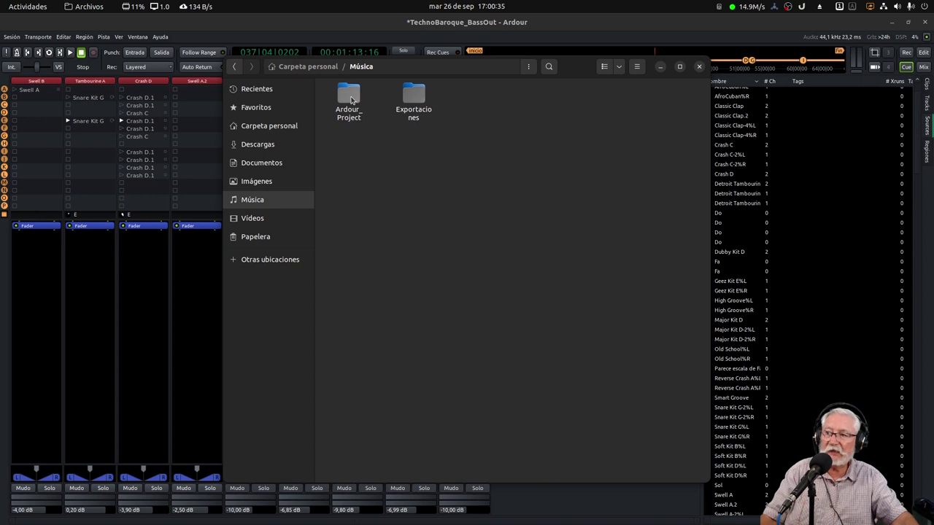
pyautogui.doubleClick(349, 99)
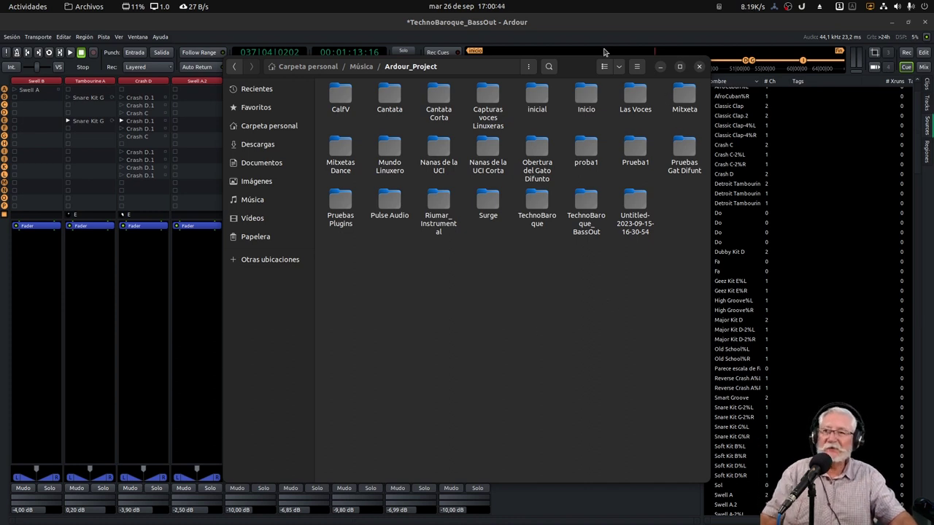
pyautogui.moveTo(584, 61); pyautogui.dragTo(580, 68)
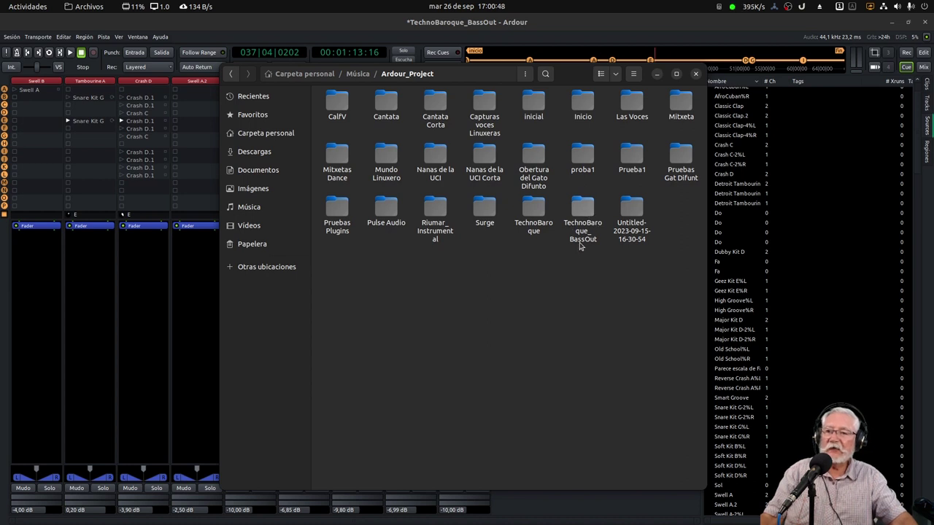
pyautogui.doubleClick(584, 212)
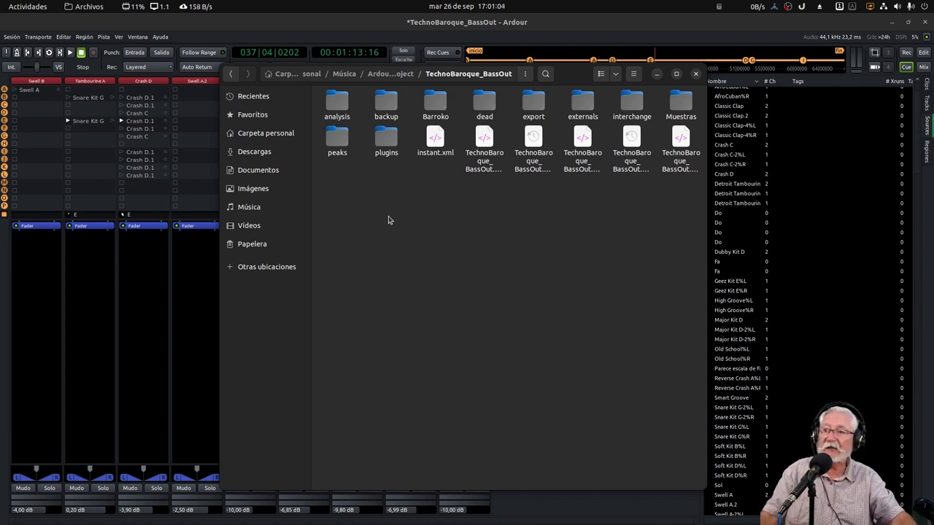
# Examine the samples in the Percussions folder inside Muestras, then open the neighbouring Baterias folder
pyautogui.doubleClick(680, 104)
pyautogui.doubleClick(410, 127)
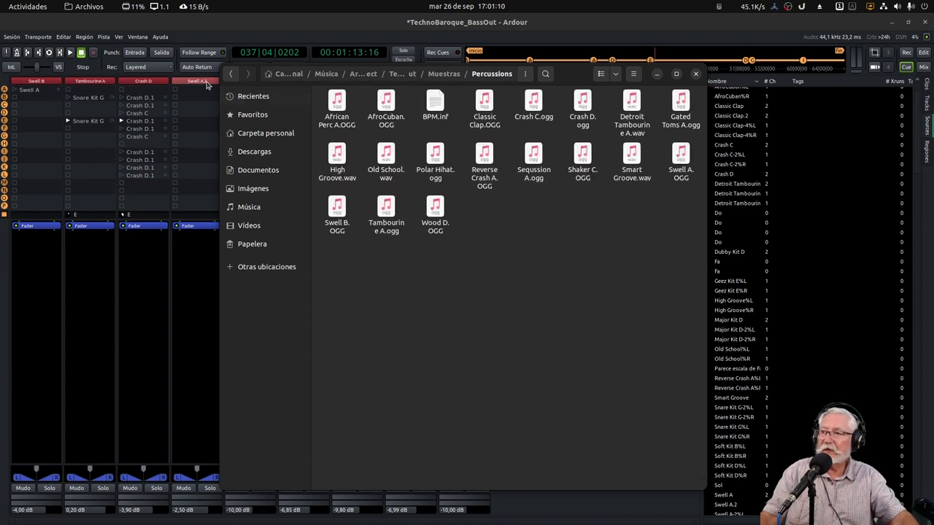
pyautogui.click(230, 73)
pyautogui.doubleClick(343, 106)
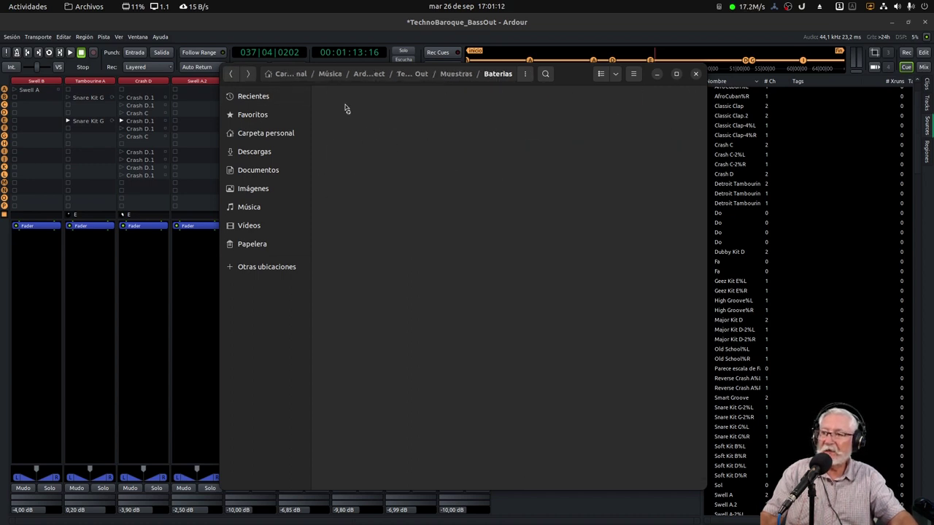
# Reopen the Percussions folder inside Muestras and move the file window below the Cue clip grid so both are visible
pyautogui.click(230, 74)
pyautogui.doubleClick(414, 102)
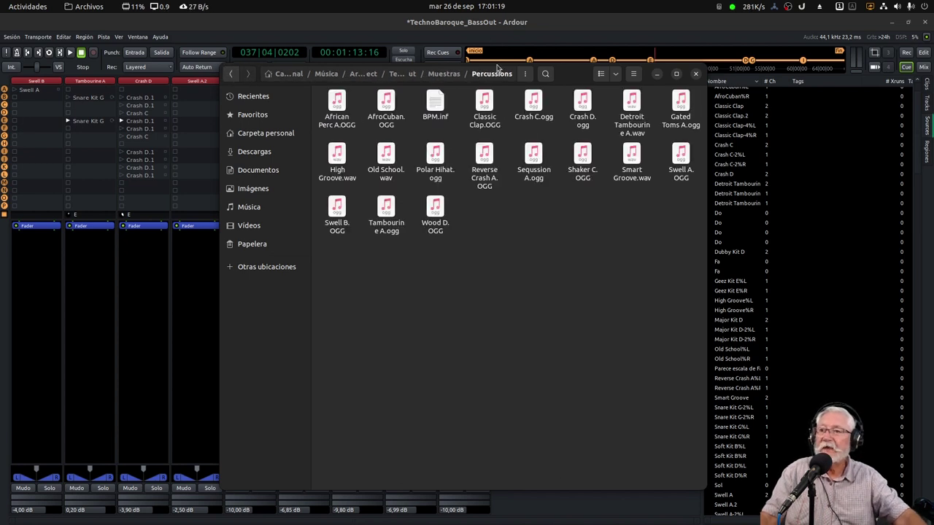
pyautogui.moveTo(584, 71); pyautogui.dragTo(665, 284)
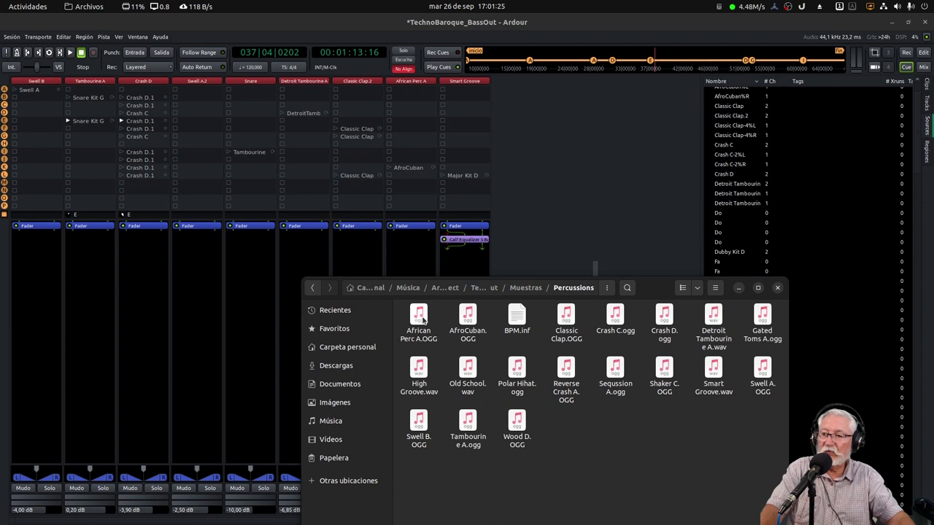
pyautogui.moveTo(420, 332); pyautogui.dragTo(4, 167)
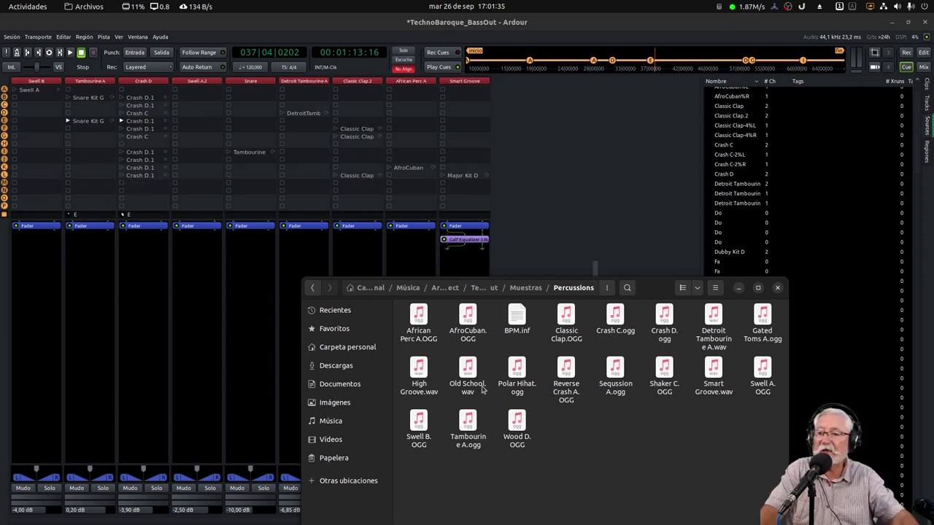
# Play the AfroCuban.OGG and Crash D.ogg samples from the Percussions folder, closing the player after each one
pyautogui.doubleClick(468, 315)
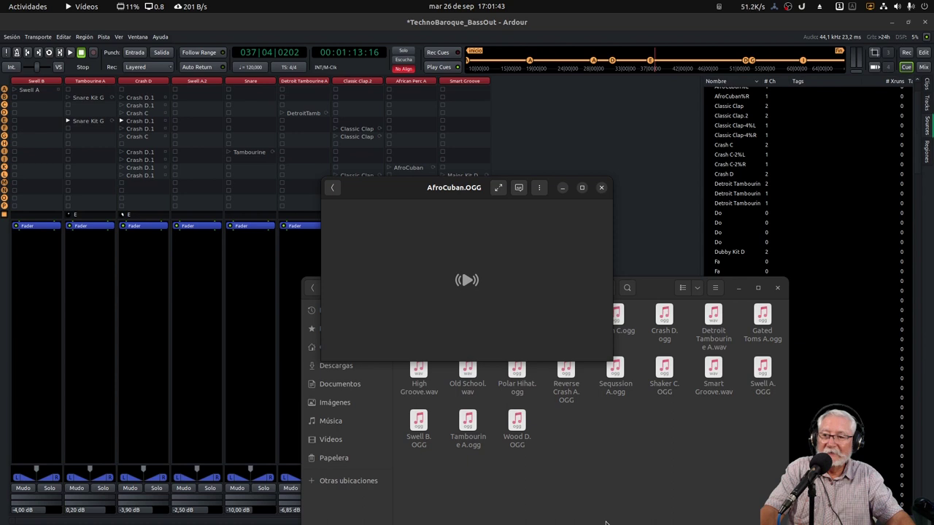
pyautogui.moveTo(567, 317)
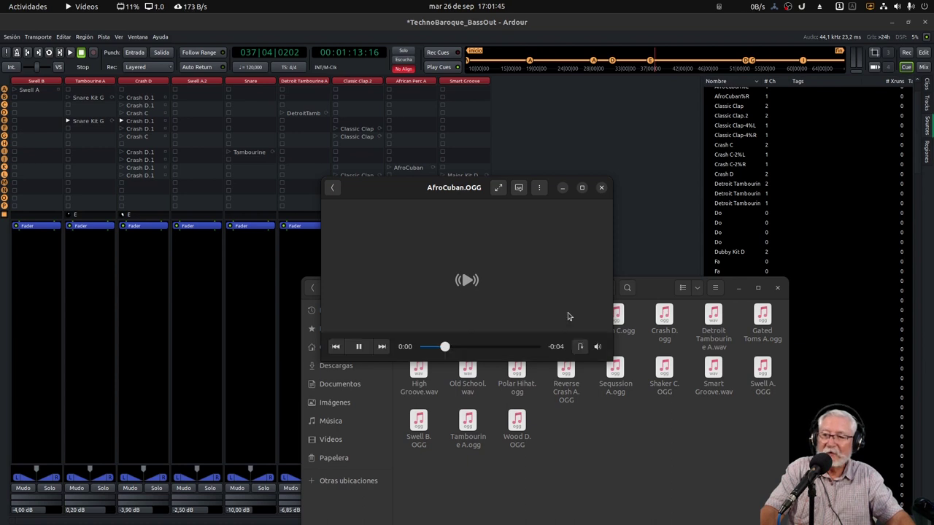
pyautogui.click(580, 348)
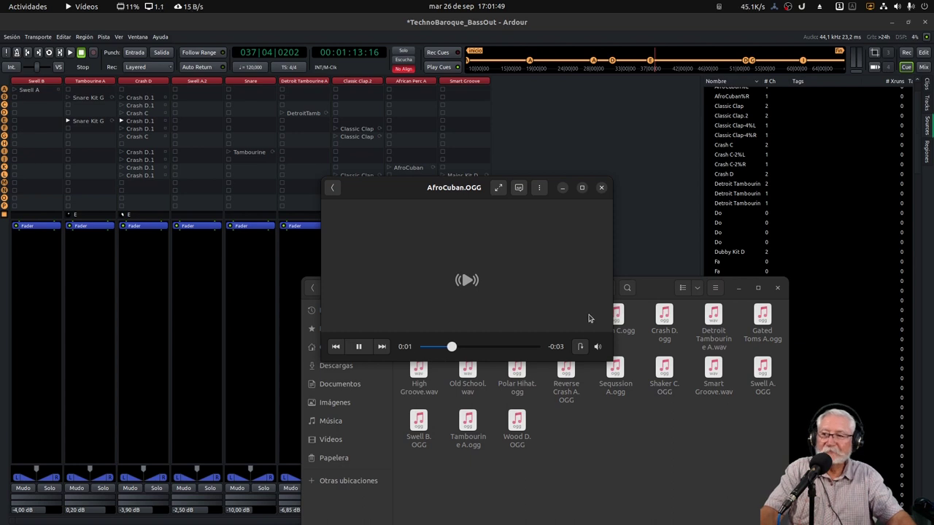
pyautogui.moveTo(515, 207)
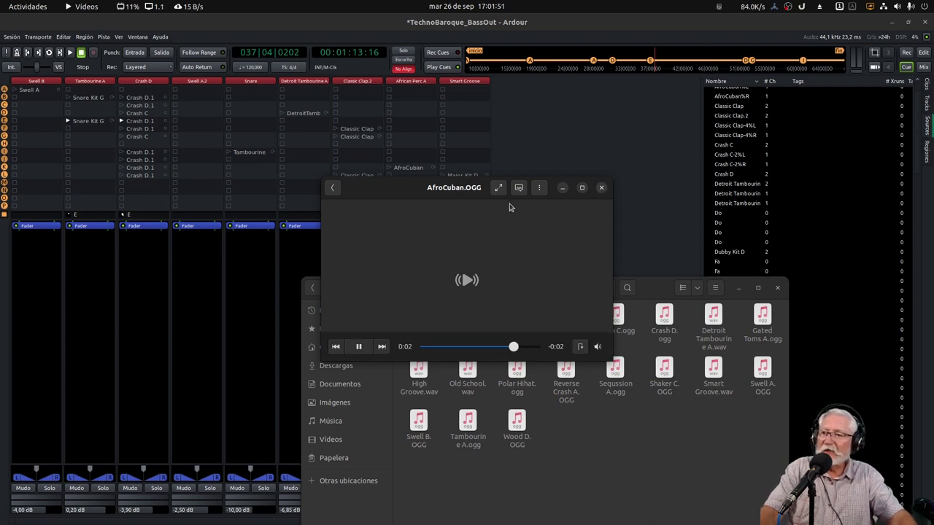
pyautogui.click(601, 189)
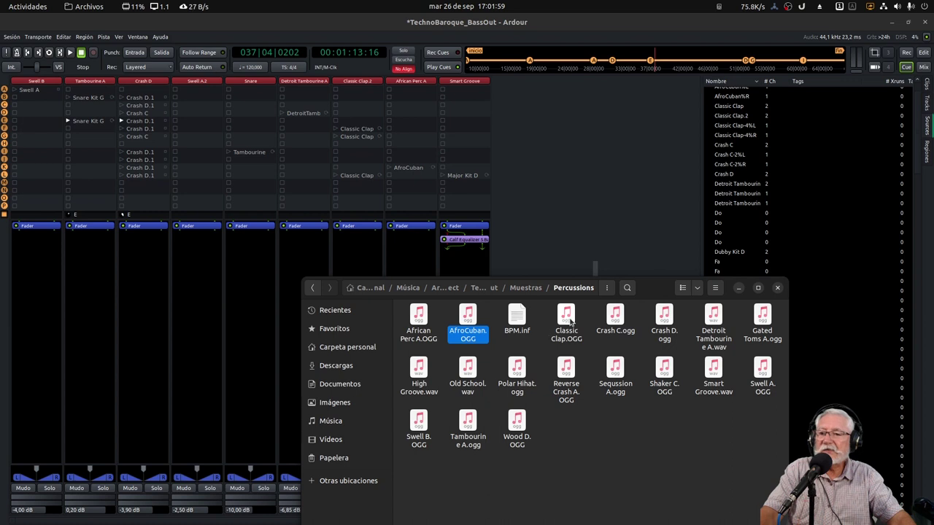
pyautogui.doubleClick(664, 321)
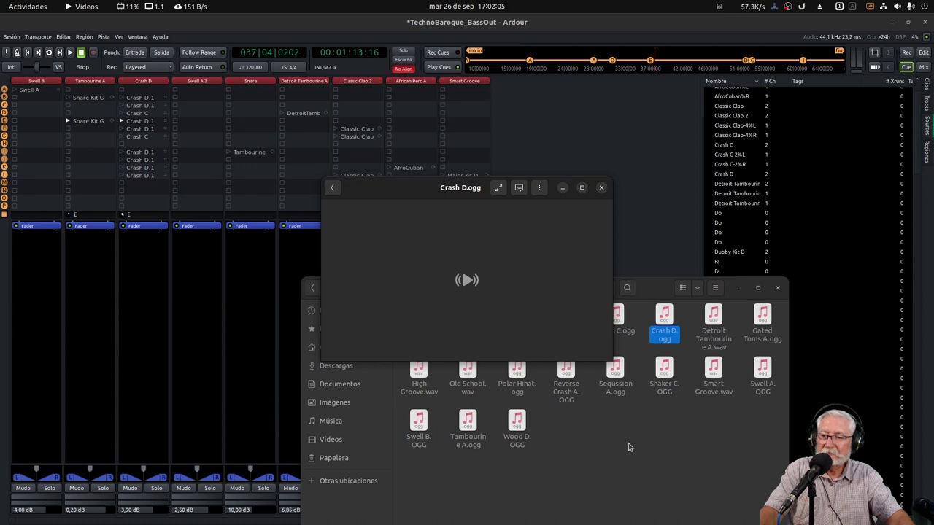
pyautogui.click(601, 188)
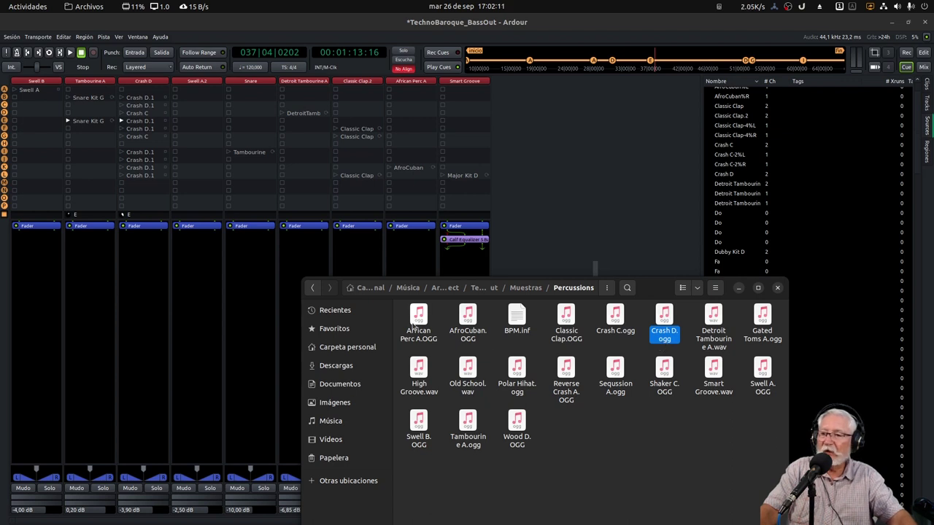
# Open the Baterias folder inside Muestras and play the Major Kit D.wav sample, closing the player at the end
pyautogui.click(314, 288)
pyautogui.doubleClick(426, 317)
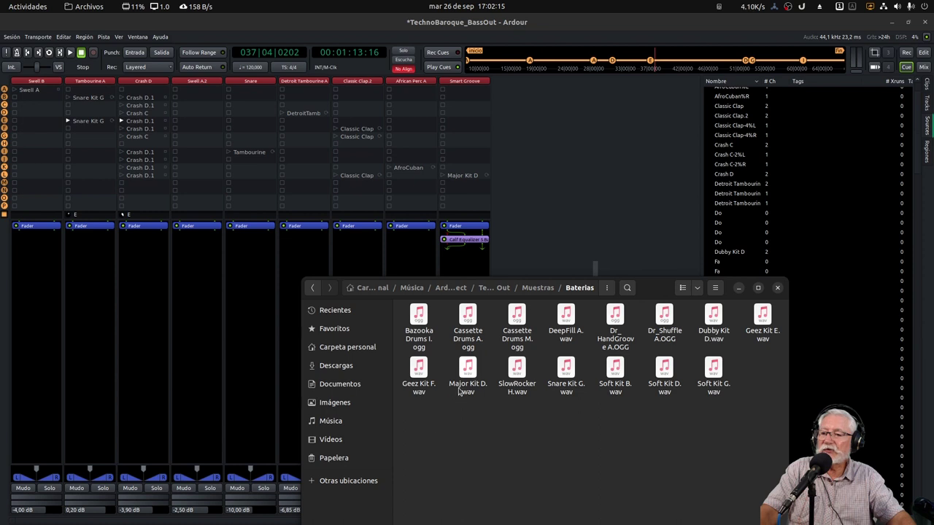
pyautogui.moveTo(473, 392); pyautogui.dragTo(465, 179)
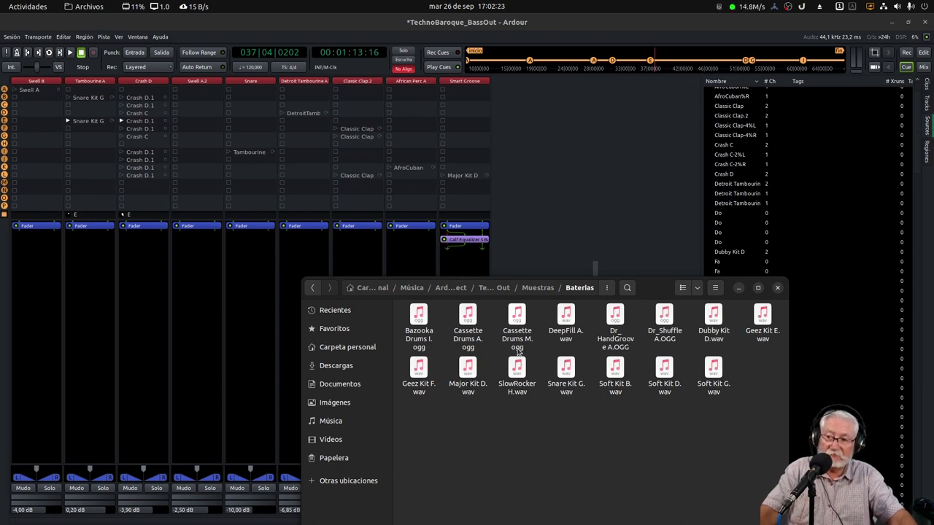
pyautogui.doubleClick(466, 373)
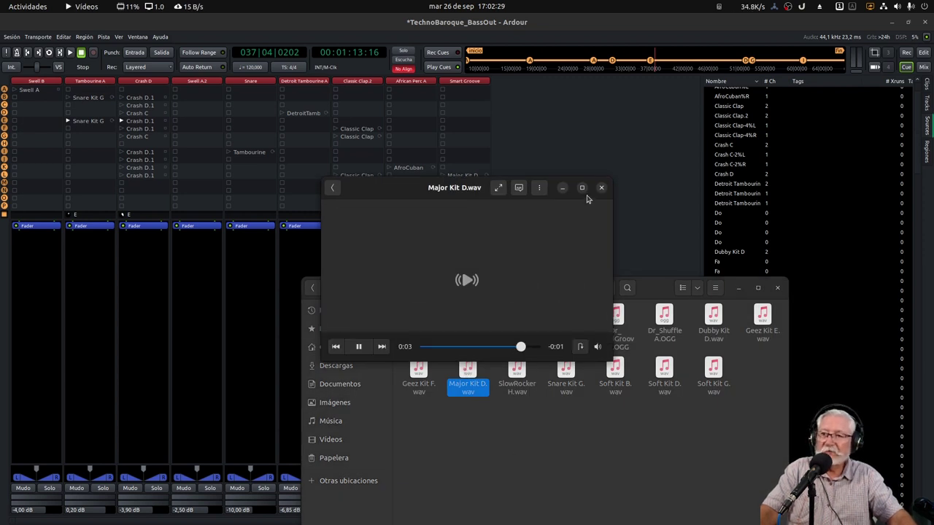
pyautogui.moveTo(411, 193); pyautogui.dragTo(409, 281)
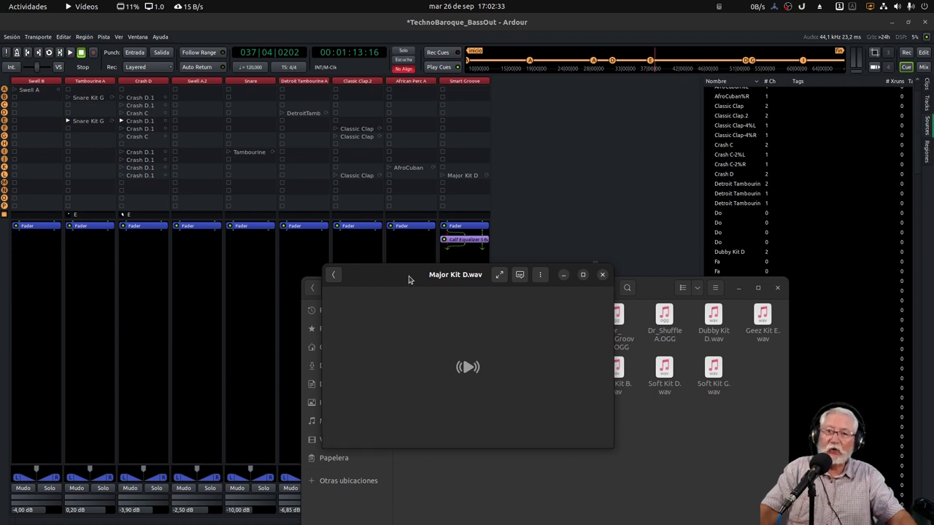
pyautogui.click(602, 275)
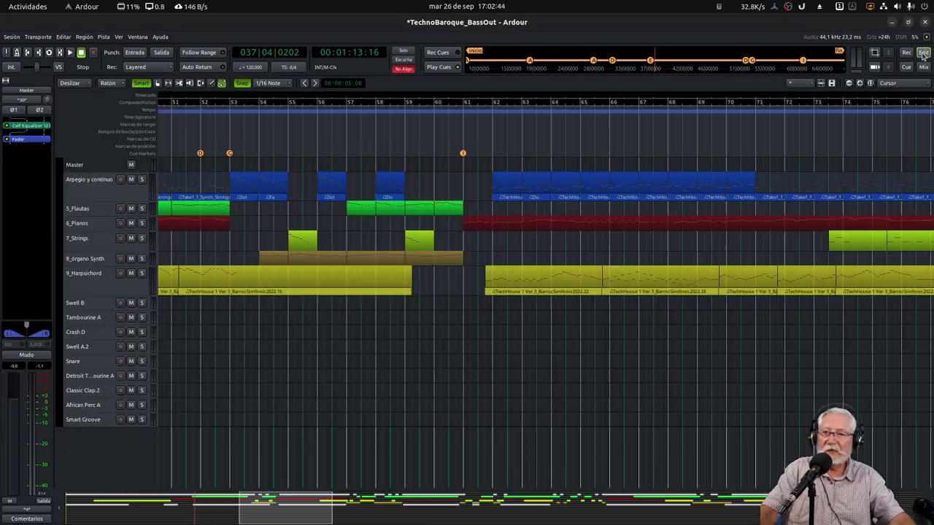
# Examine the cue markers in the Editor from about bar 176 through to the session's end marker
pyautogui.click(923, 53)
pyautogui.moveTo(315, 507); pyautogui.dragTo(699, 524)
pyautogui.hscroll(10, 737, 511)
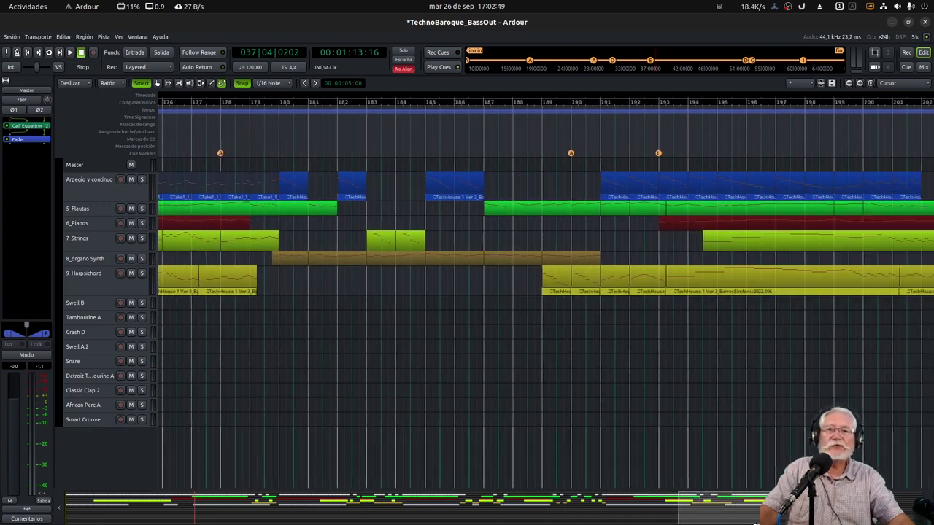
pyautogui.hscroll(-4, 737, 504)
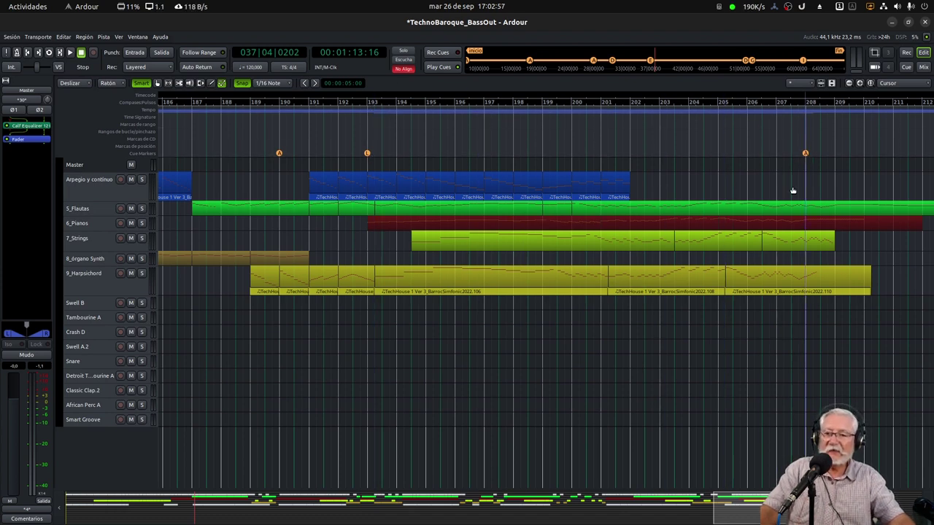
pyautogui.hscroll(1, 808, 162)
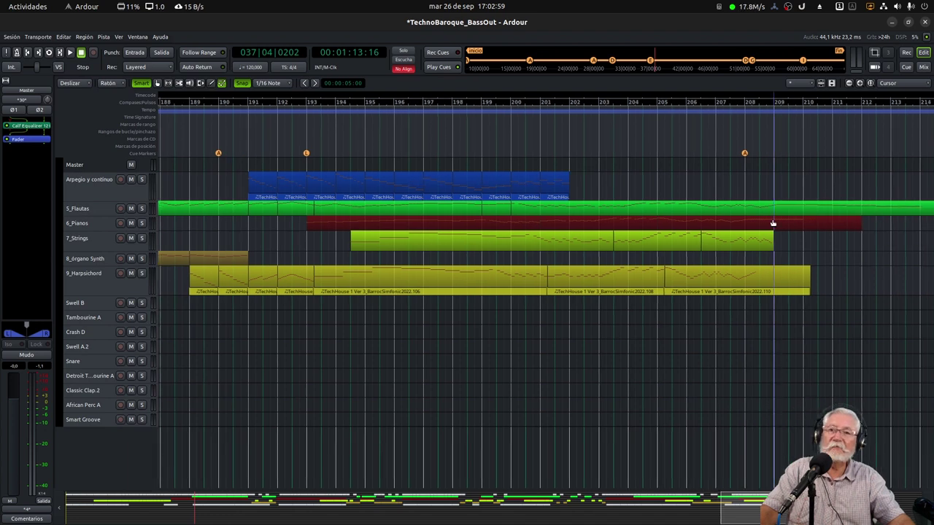
pyautogui.scroll(-1, 741, 394)
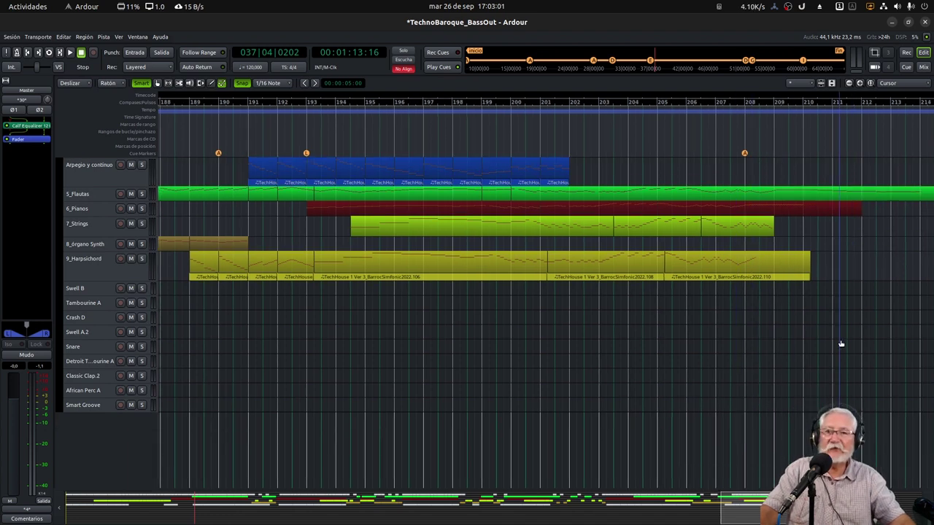
pyautogui.hscroll(3, 687, 275)
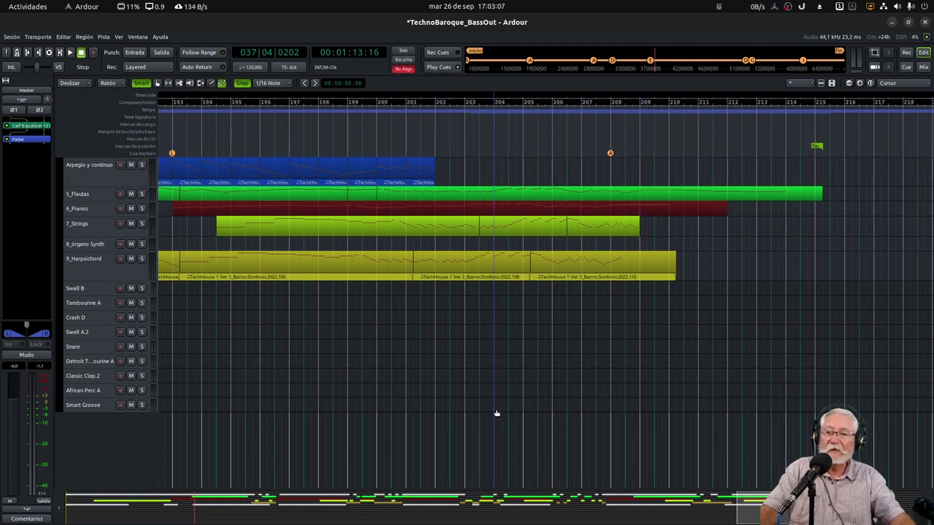
# Inspect the Calf Equalizer 5 Band settings on the Smart Groove track in the Cue window, then close the plugin
pyautogui.click(906, 67)
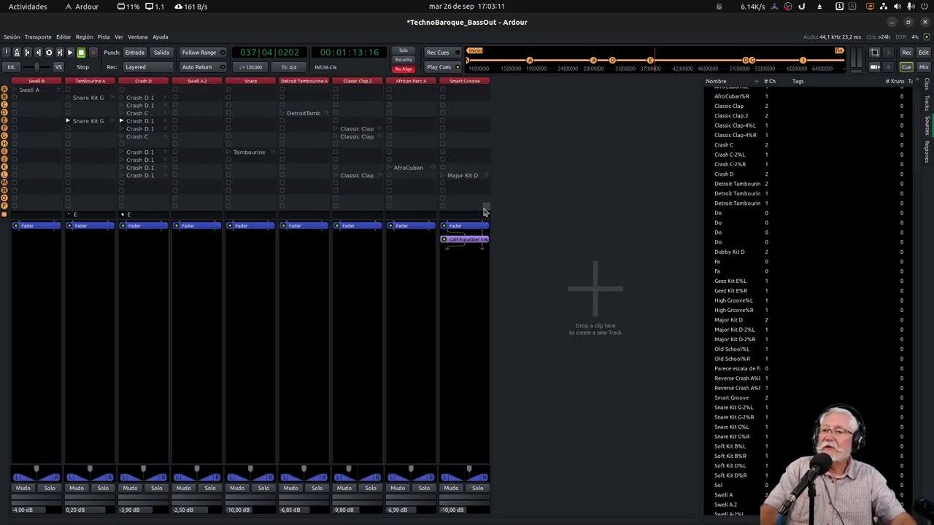
pyautogui.doubleClick(461, 240)
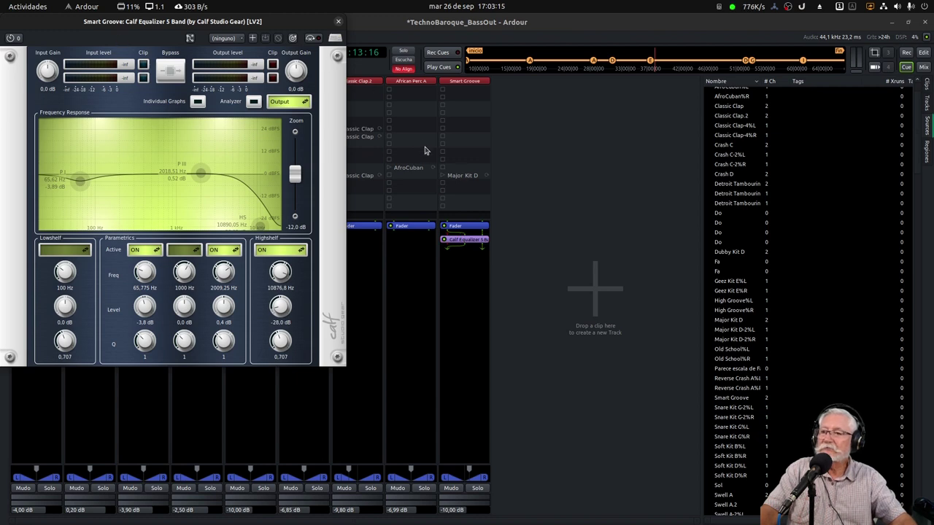
pyautogui.moveTo(138, 22); pyautogui.dragTo(623, 190)
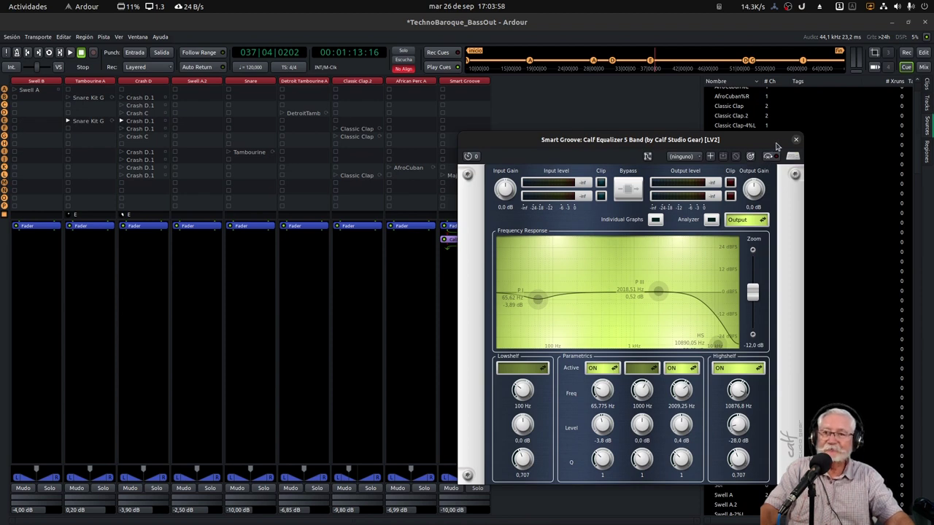
pyautogui.moveTo(774, 146); pyautogui.dragTo(784, 162)
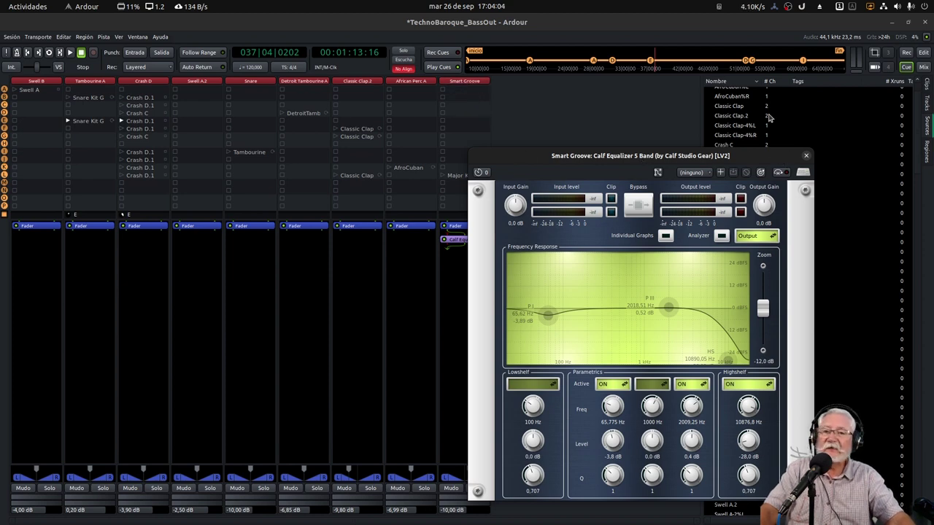
pyautogui.click(805, 157)
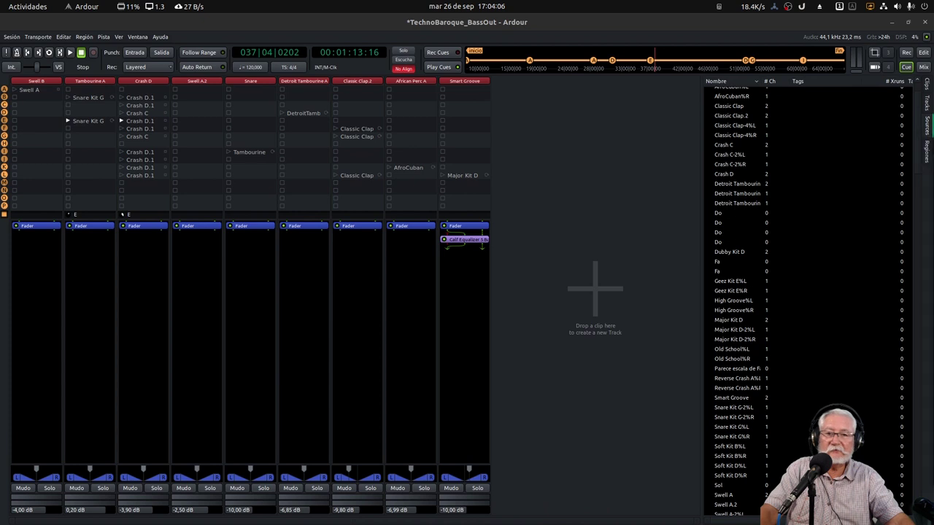
# Rename the Smart Groove track as Potrom Potrom
pyautogui.click(459, 82)
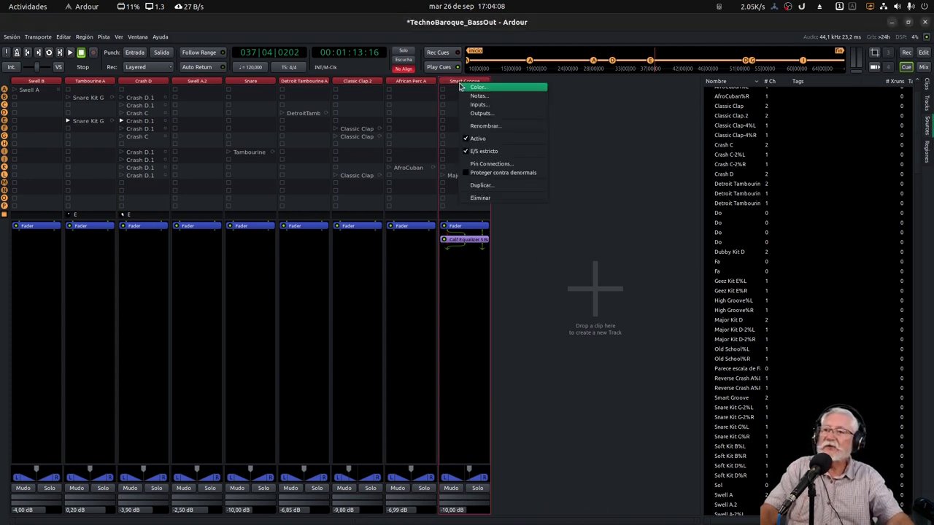
pyautogui.click(496, 126)
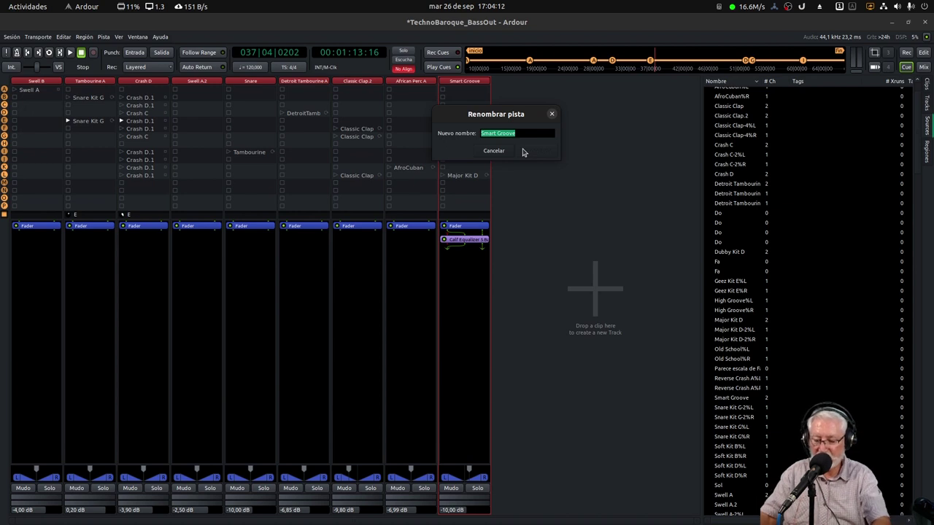
pyautogui.write('Poy')
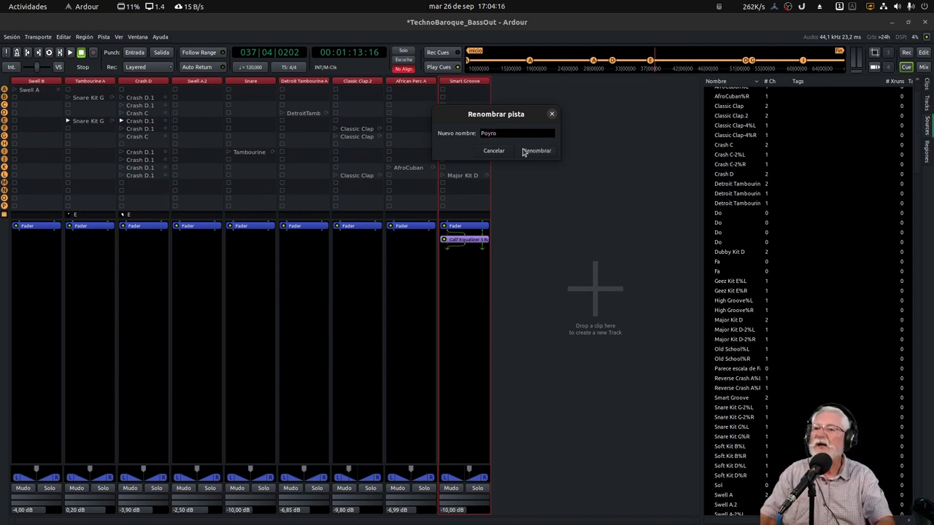
pyautogui.press('BackSpace')
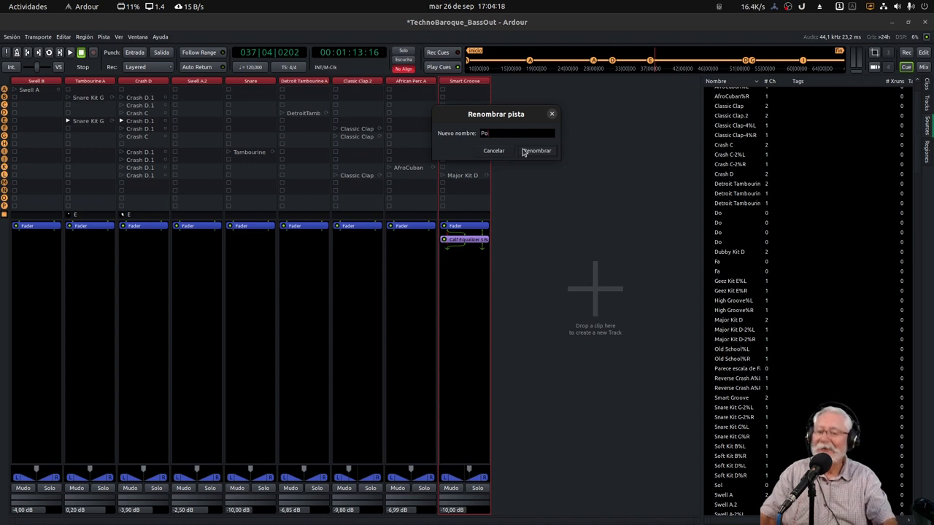
pyautogui.write('trom Potrom')
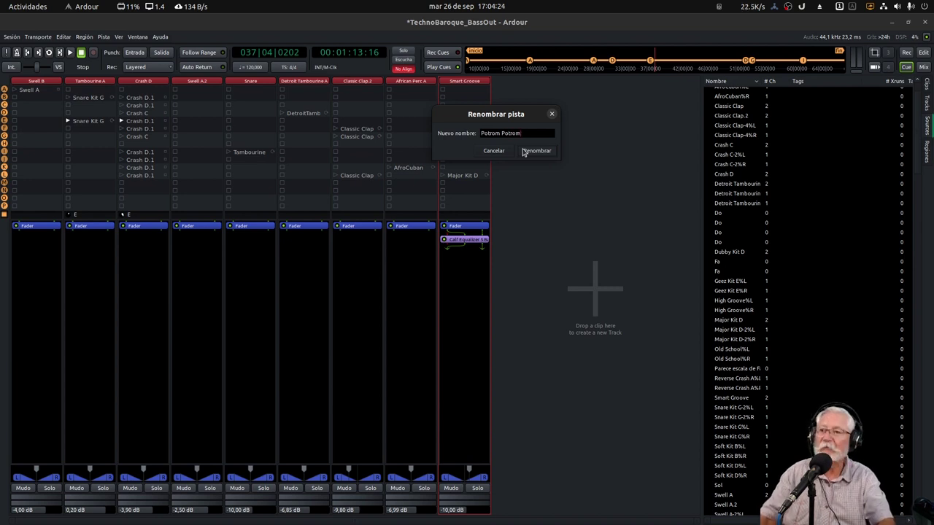
pyautogui.click(533, 154)
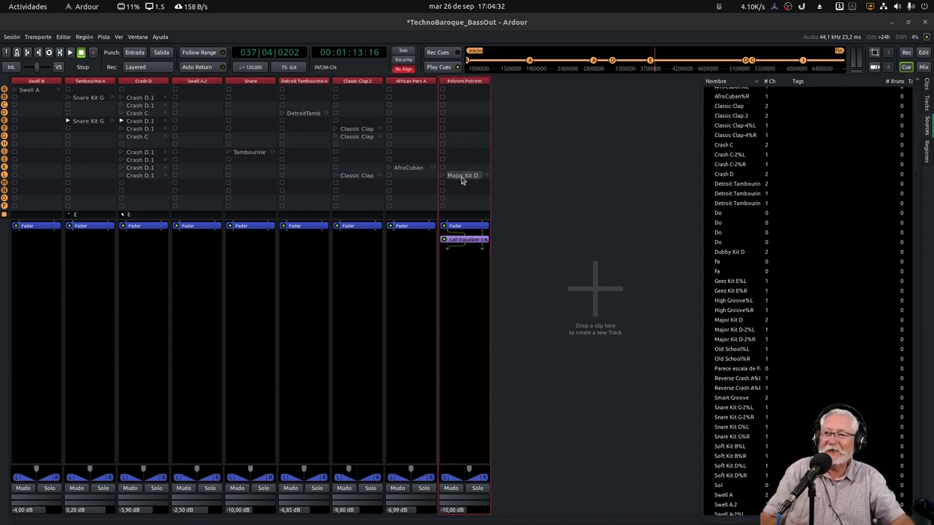
# Switch back to the file manager and replay Major Kit D.wav from the Baterias folder, then close the player
pyautogui.moveTo(498, 521)
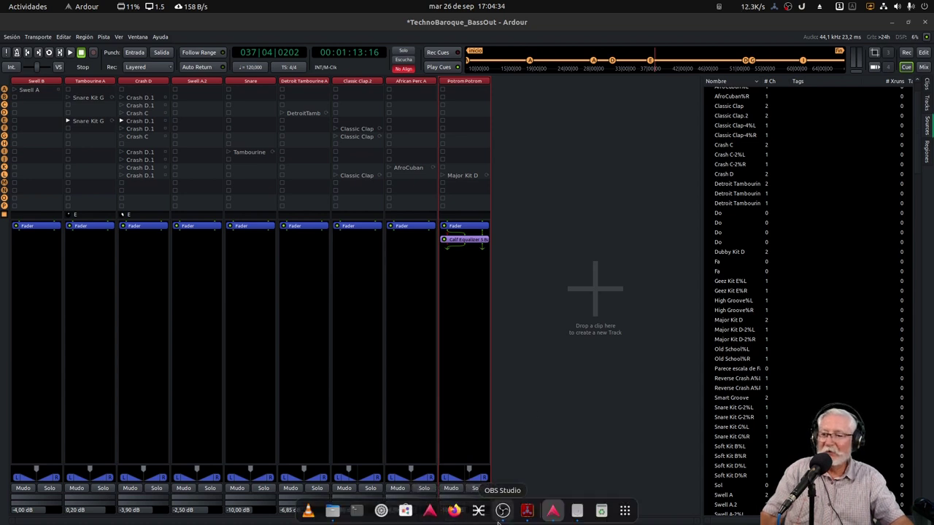
pyautogui.click(332, 514)
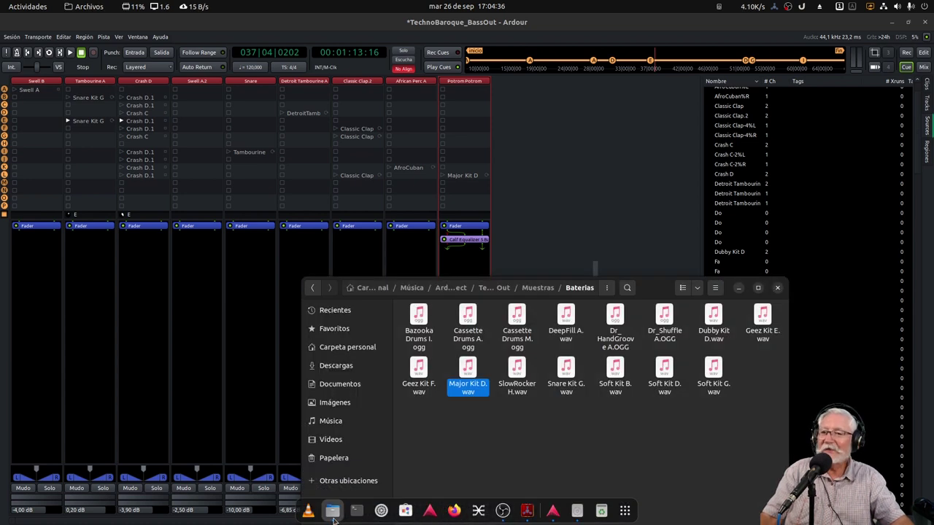
pyautogui.doubleClick(468, 371)
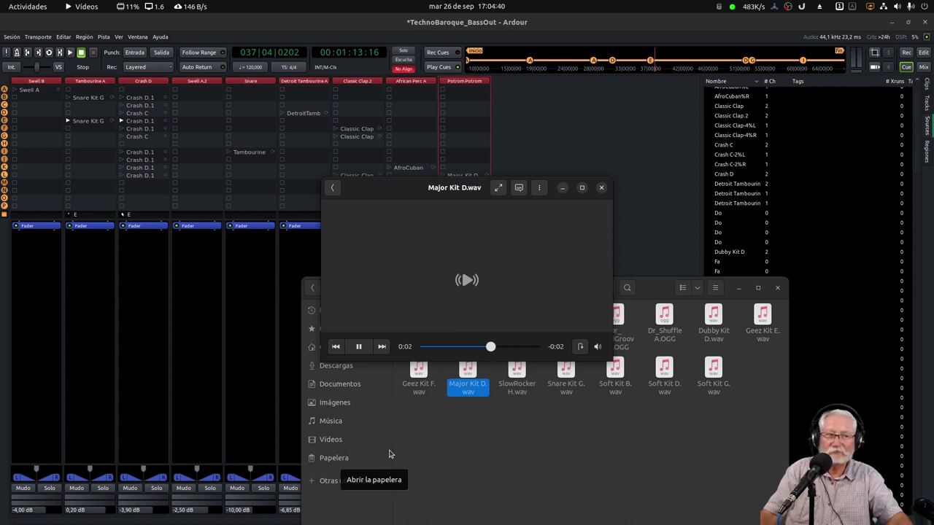
pyautogui.click(600, 188)
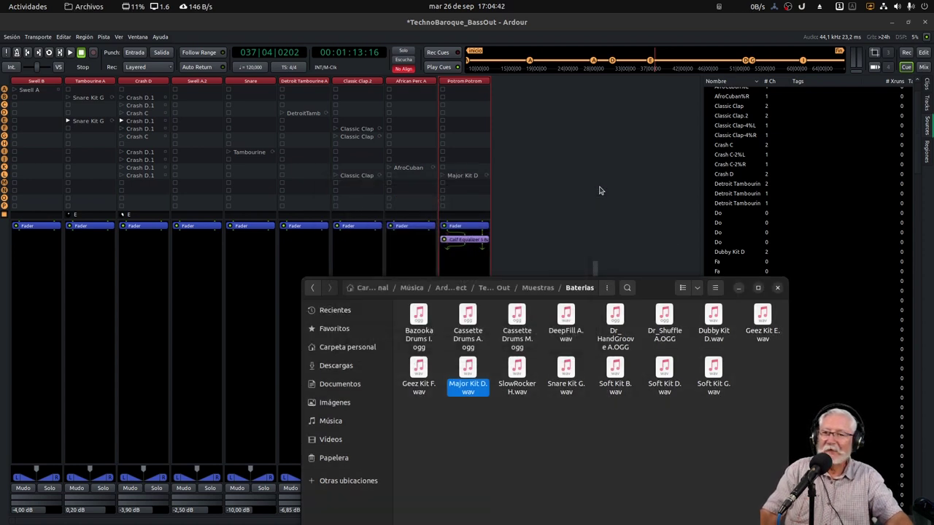
# Close the file manager and show the whole session from start to end in Ardour's Editor
pyautogui.click(777, 288)
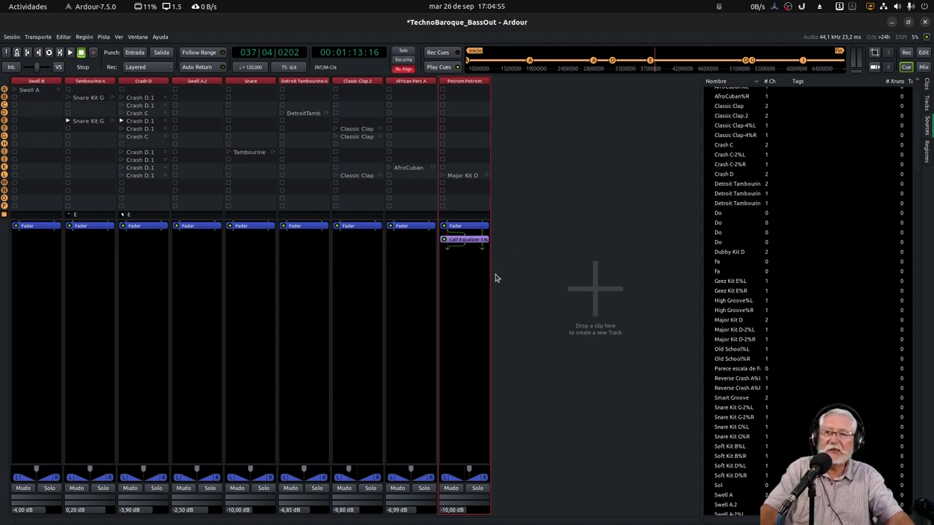
pyautogui.click(923, 54)
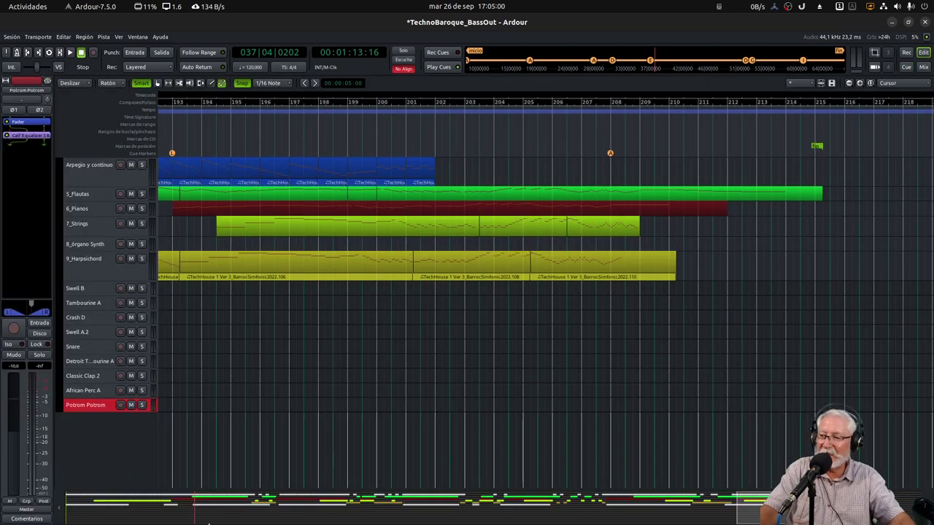
pyautogui.moveTo(742, 496); pyautogui.dragTo(71, 495)
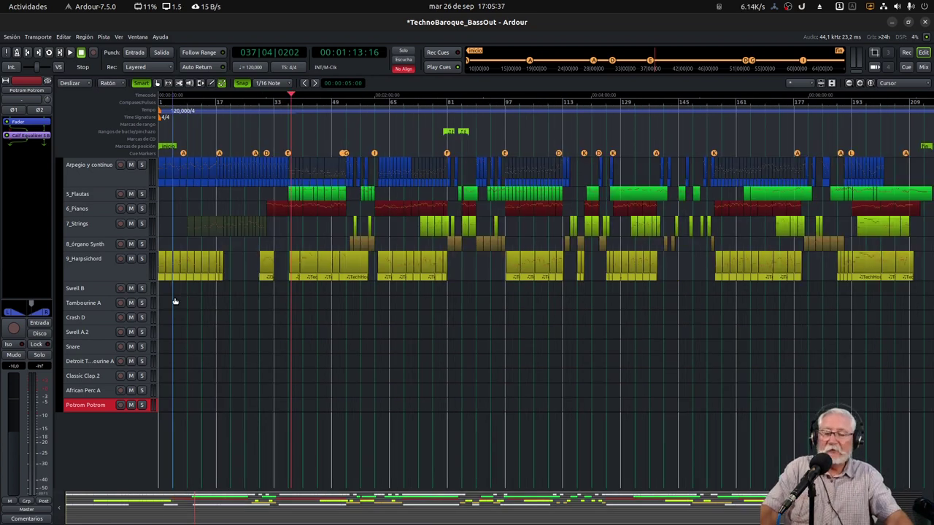
pyautogui.click(10, 37)
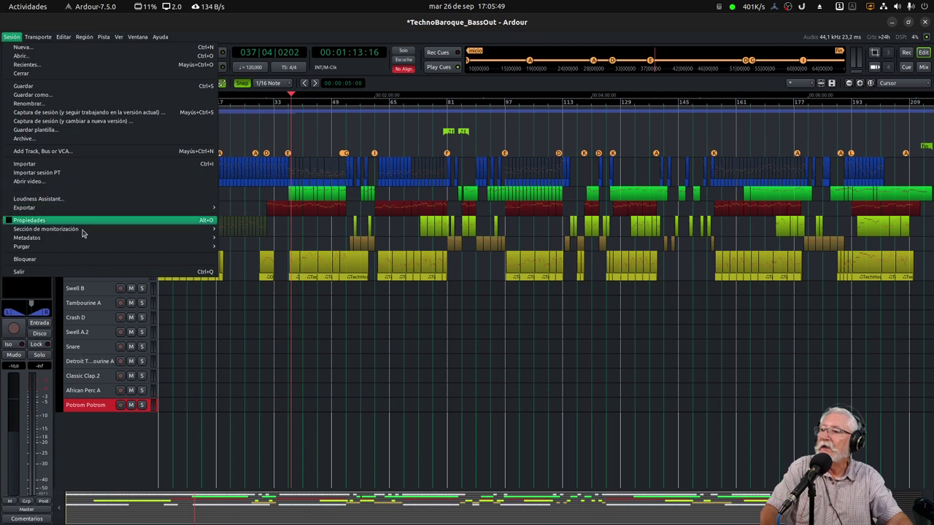
pyautogui.moveTo(35, 211)
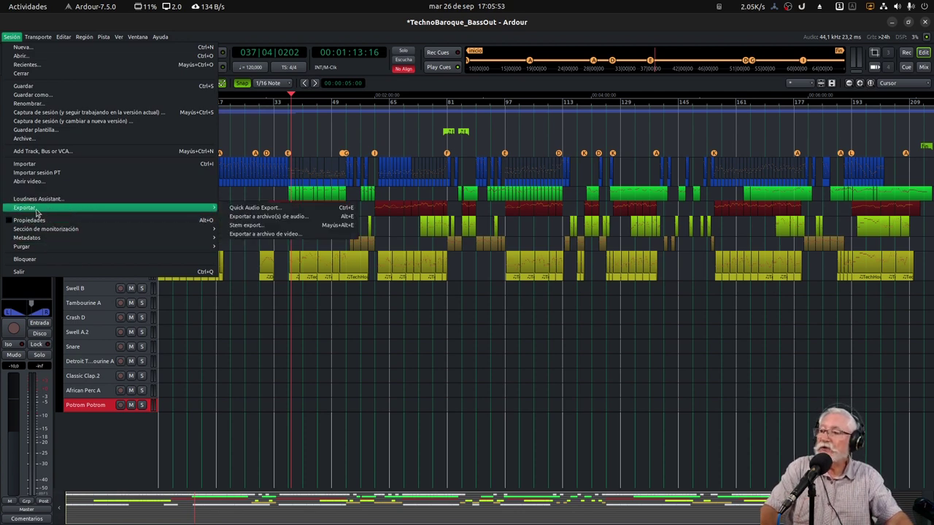
pyautogui.click(241, 390)
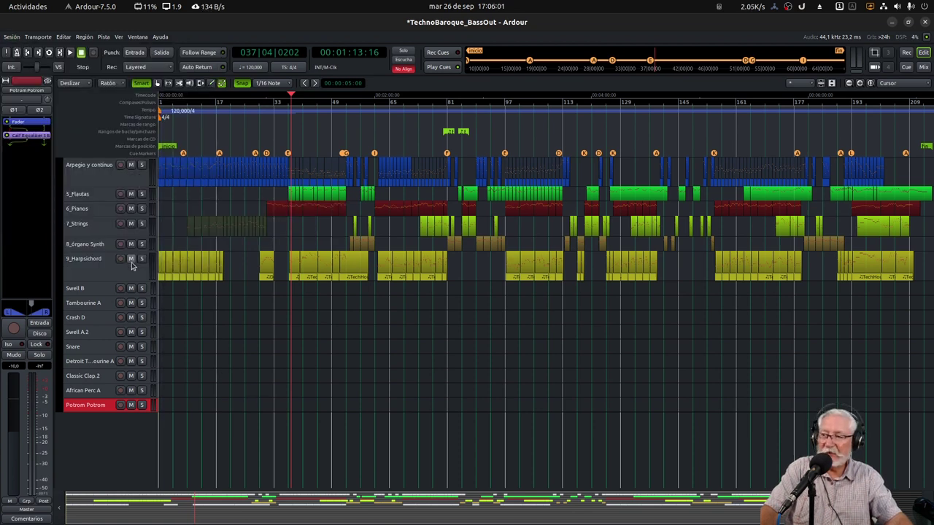
# Mute the Arpegio y continuo, 5_Flautas, 6_Pianos, 7_Strings, 8_órgano Synth and 9_Harpsichord tracks in the Editor
pyautogui.click(130, 165)
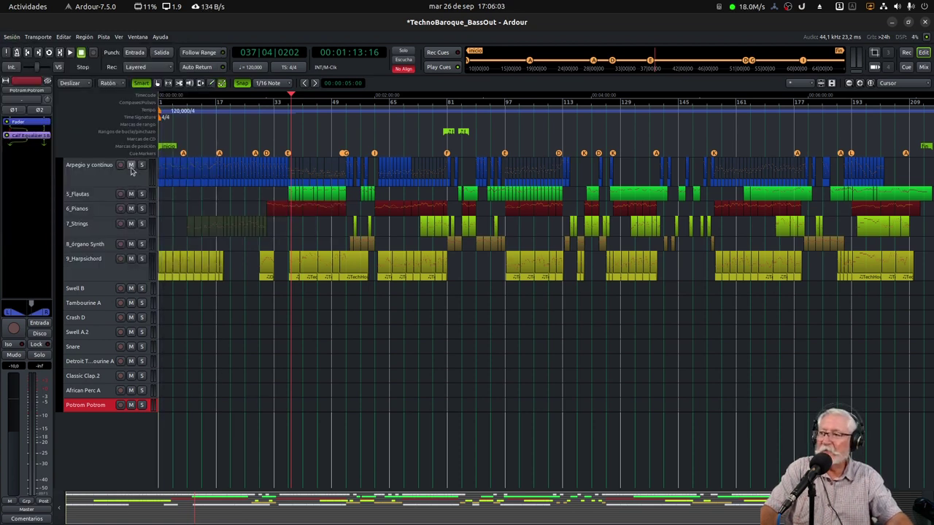
pyautogui.click(131, 194)
pyautogui.click(130, 208)
pyautogui.click(130, 223)
pyautogui.click(131, 243)
pyautogui.click(130, 258)
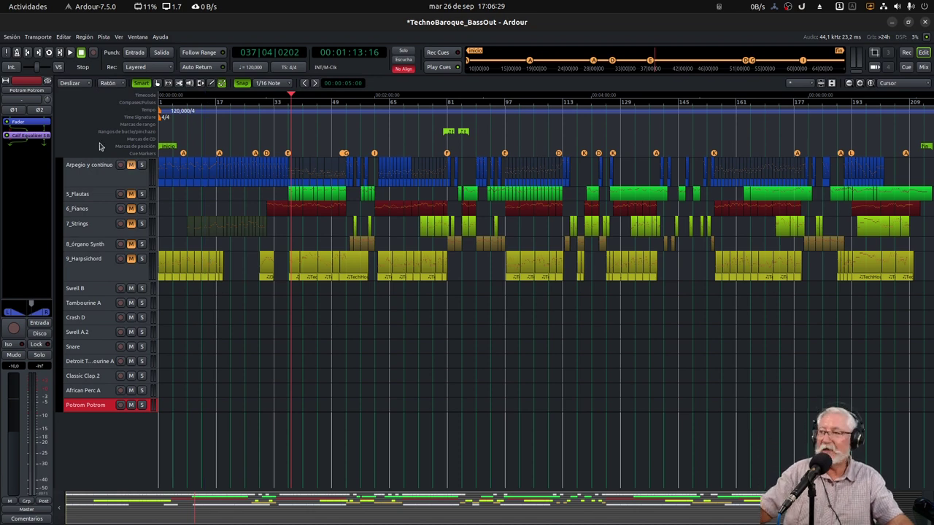
# Export the session to an audio file as tagged 16-bit WAV at session rate, into the project's export folder
pyautogui.click(10, 36)
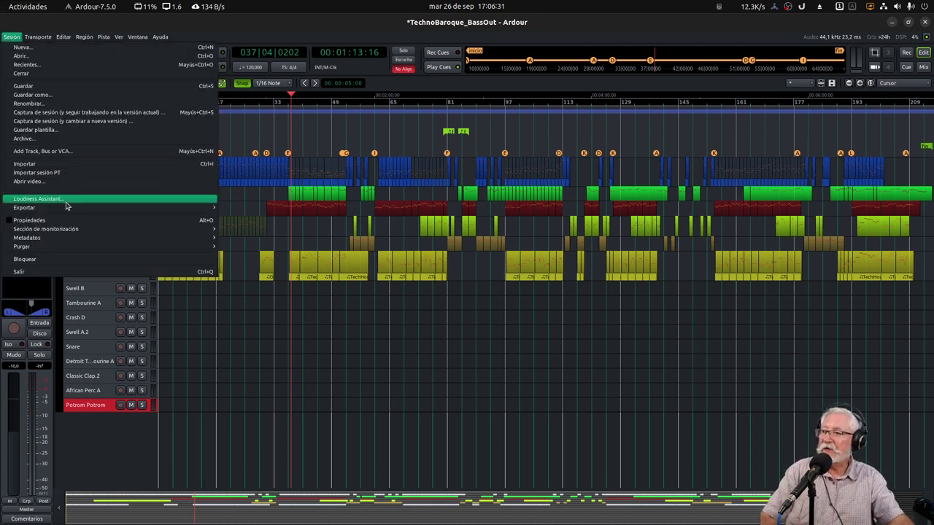
pyautogui.moveTo(211, 208)
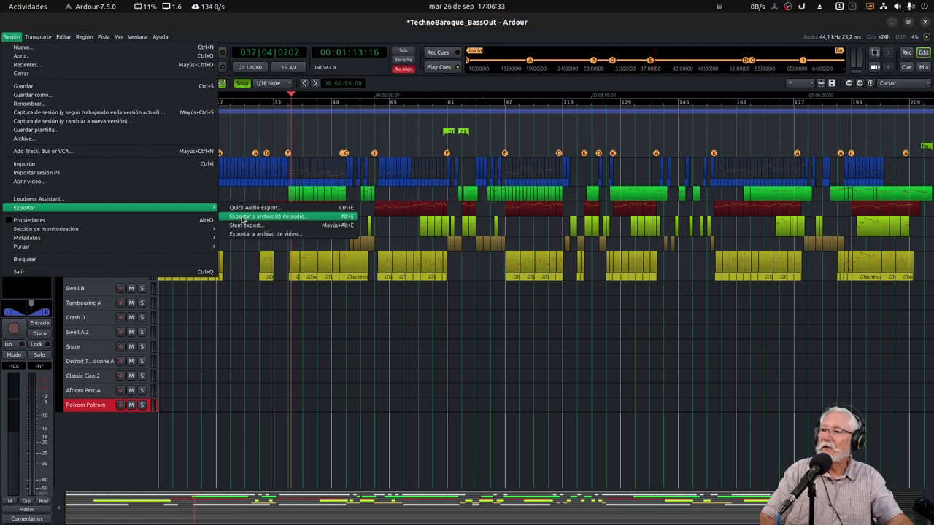
pyautogui.click(245, 216)
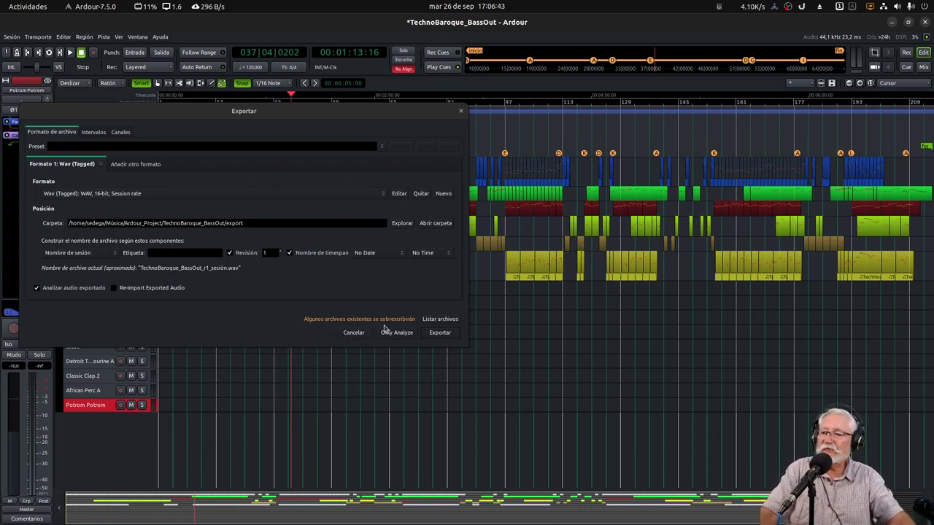
pyautogui.click(440, 334)
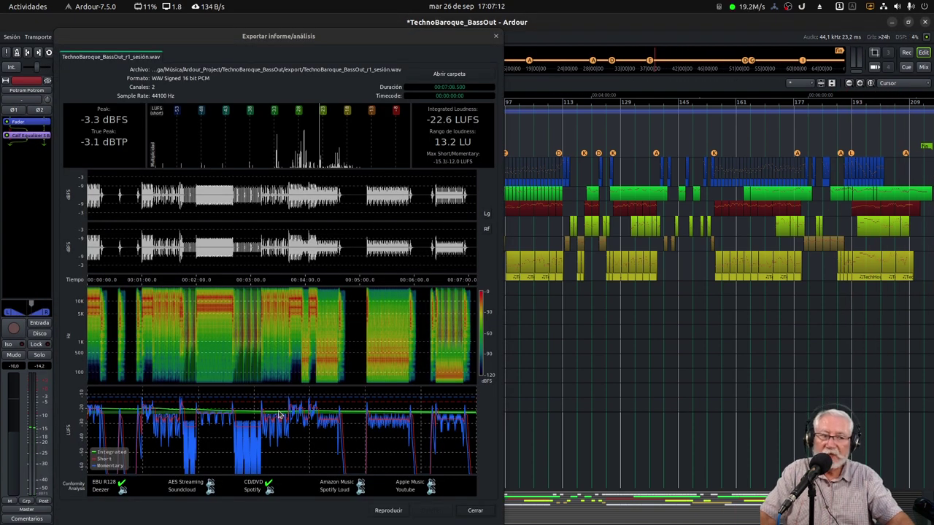
# Examine the export report's loudness, waveform and spectrum analysis for TechnoBaroque_BassOut_r1_sesión.wav, then close it
pyautogui.click(329, 38)
pyautogui.moveTo(329, 38); pyautogui.dragTo(463, 24)
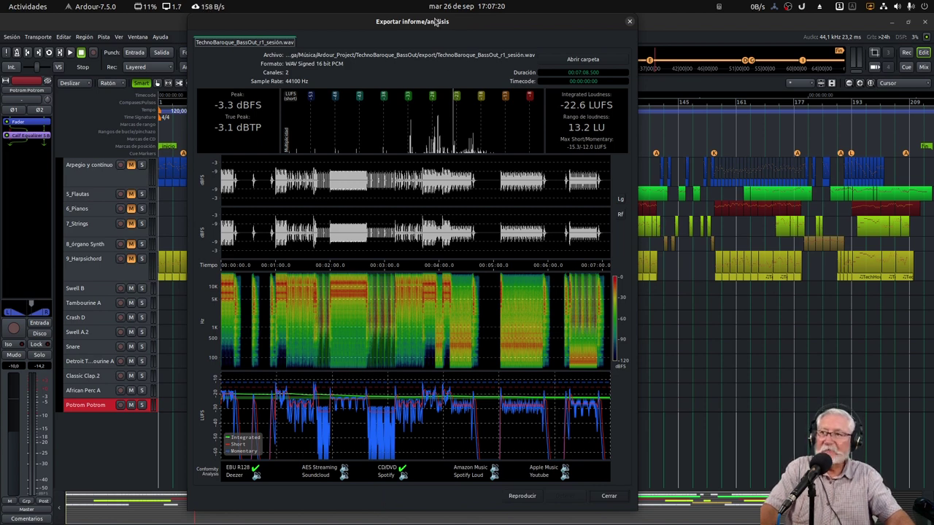
pyautogui.moveTo(443, 22); pyautogui.dragTo(499, 27)
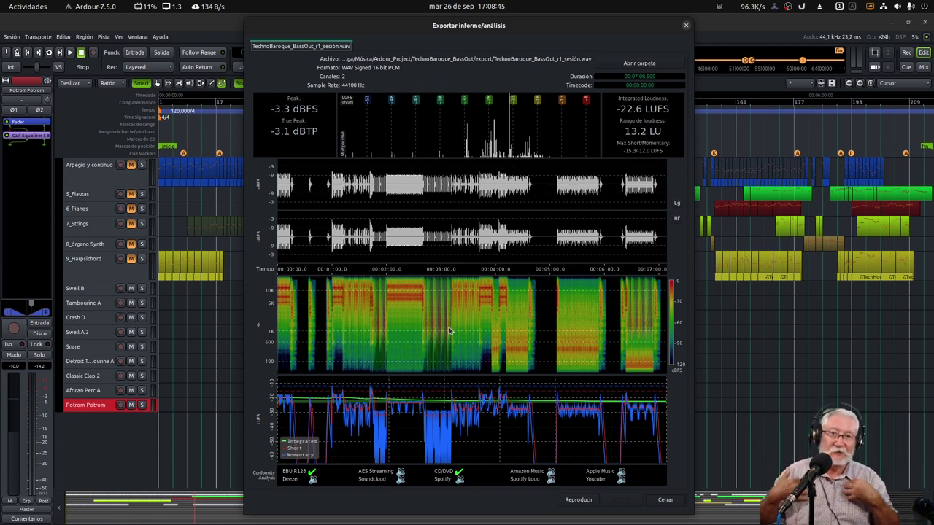
pyautogui.click(686, 26)
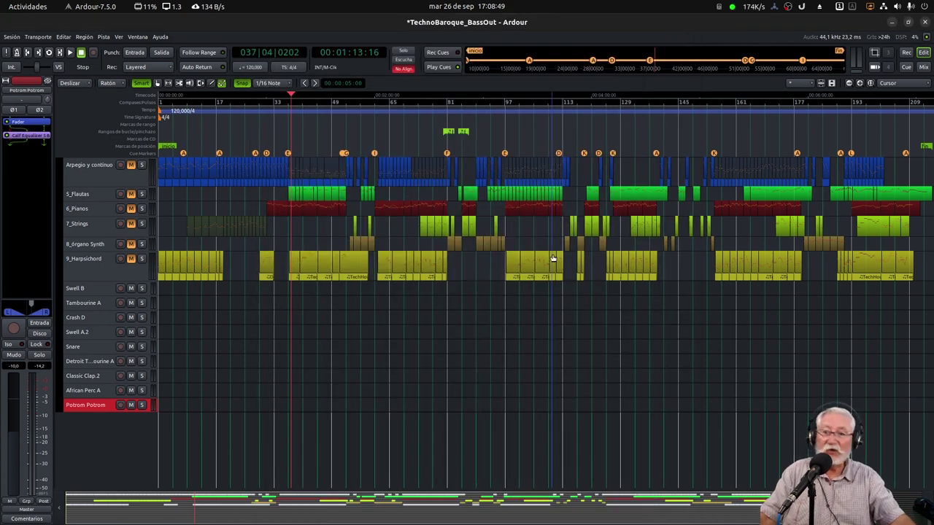
# Minimize Ardour and open the TechnoBaroque_BassOut project's export folder, inside Música/Ardour_Project, in the file manager
pyautogui.click(894, 25)
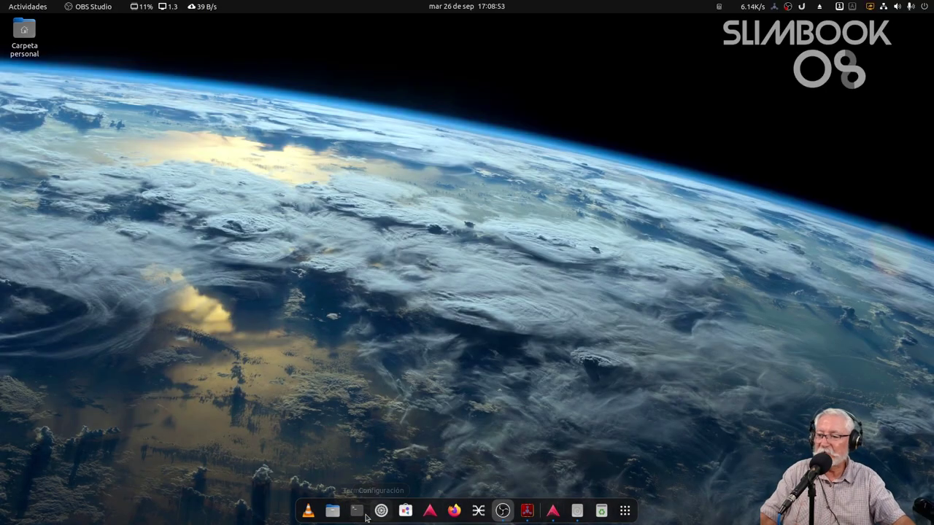
pyautogui.click(334, 512)
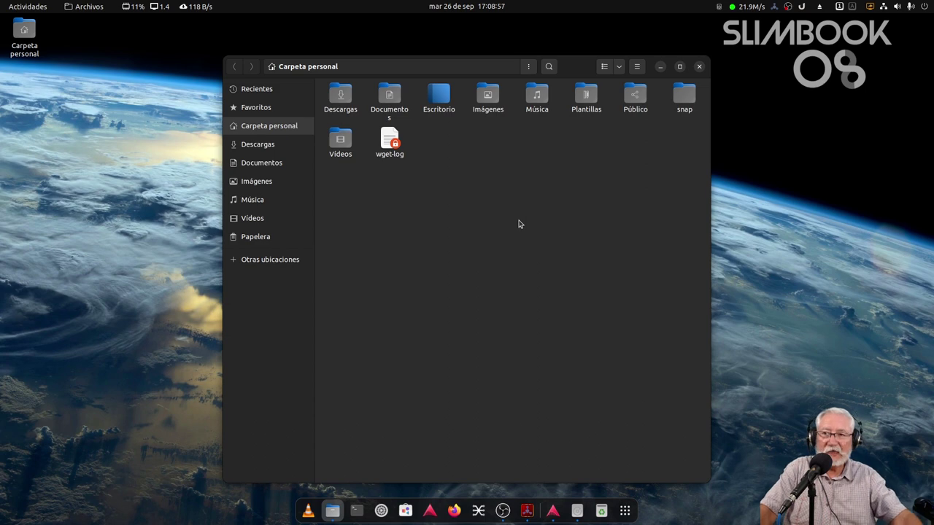
pyautogui.doubleClick(537, 103)
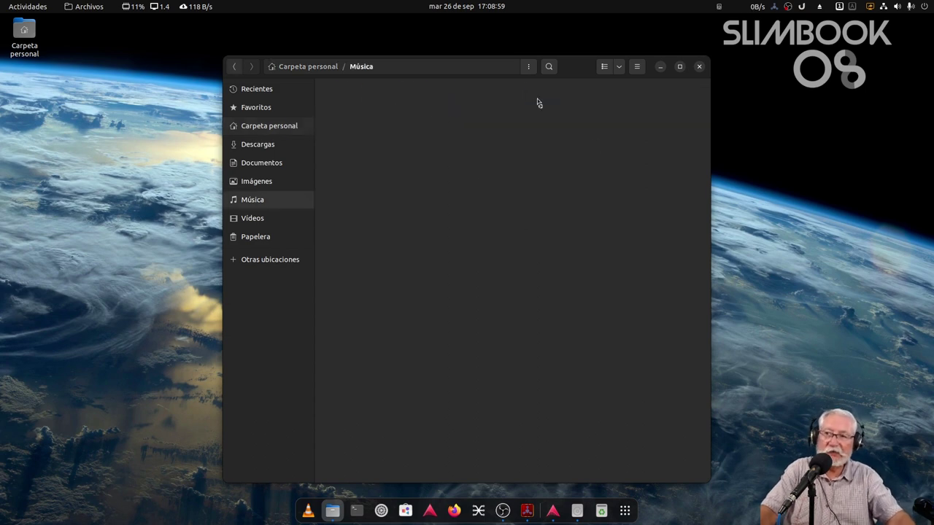
pyautogui.click(353, 100)
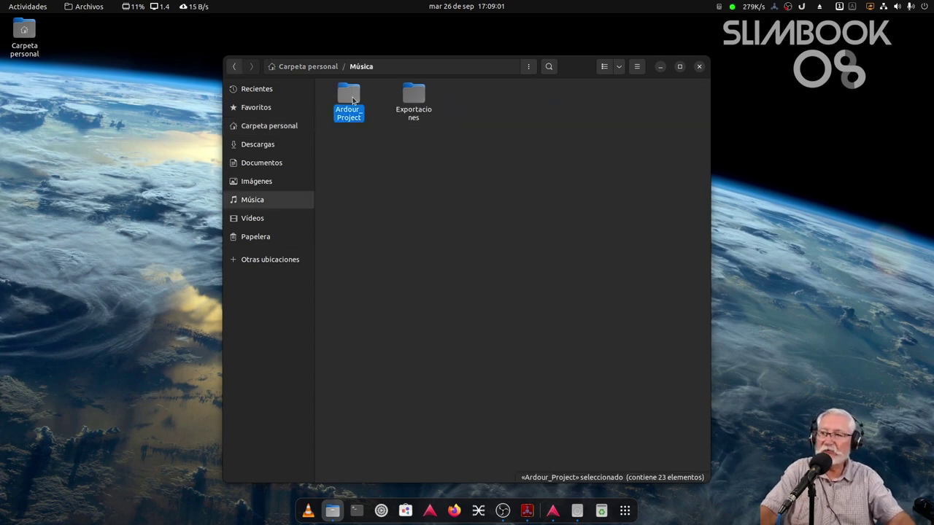
pyautogui.doubleClick(353, 100)
pyautogui.doubleClick(589, 206)
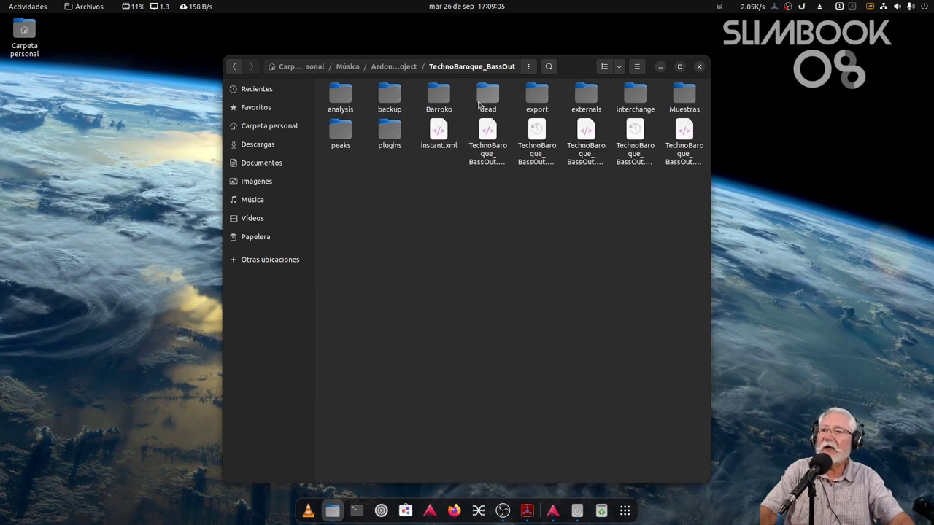
pyautogui.doubleClick(537, 96)
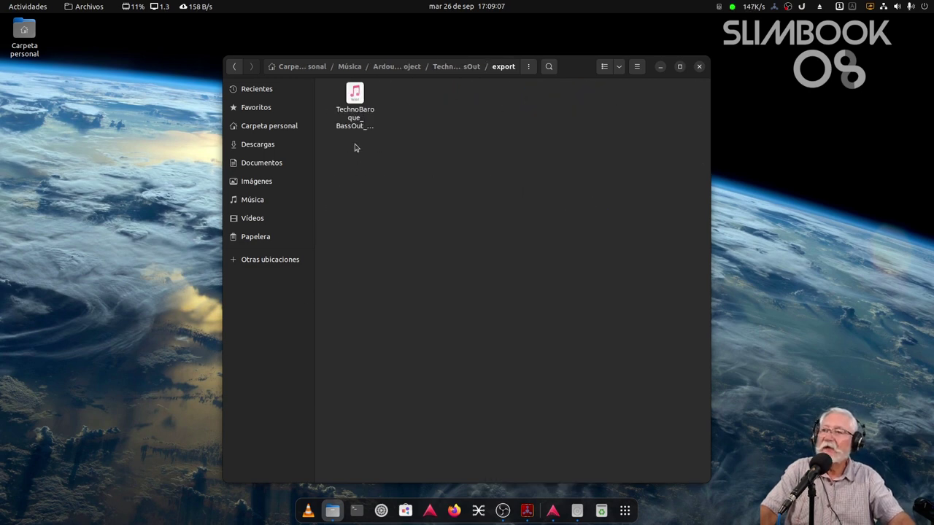
# Play TechnoBaroque_BassOut_r1_sesión.wav in Vídeos, skip ahead to about 2:47, then close the player
pyautogui.click(354, 92)
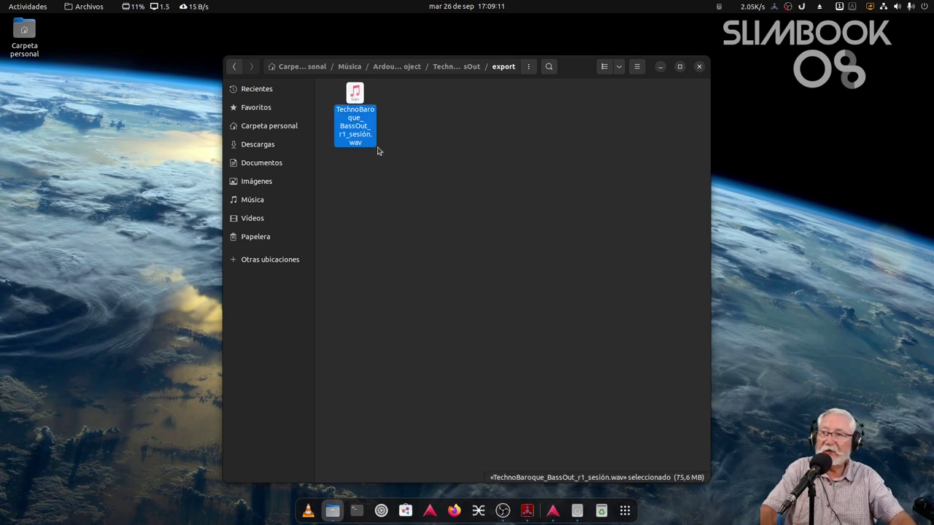
pyautogui.rightClick(355, 98)
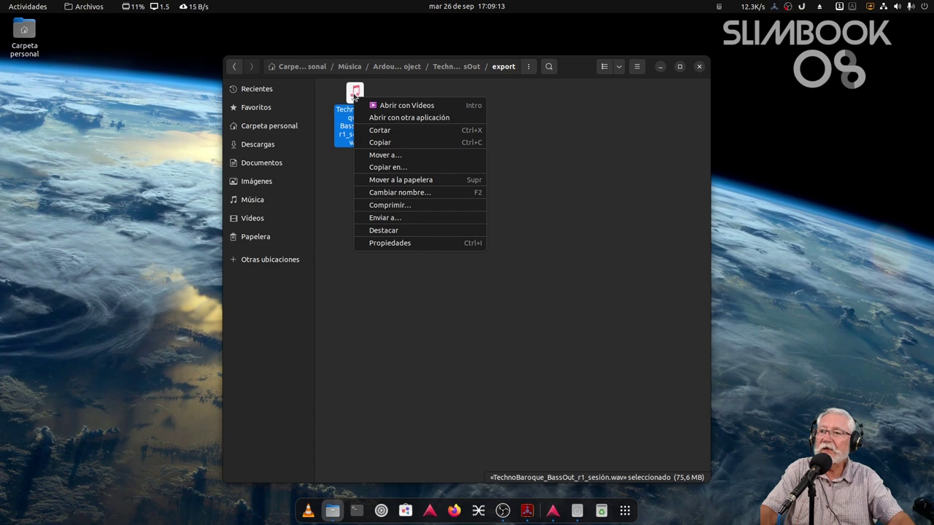
pyautogui.click(402, 105)
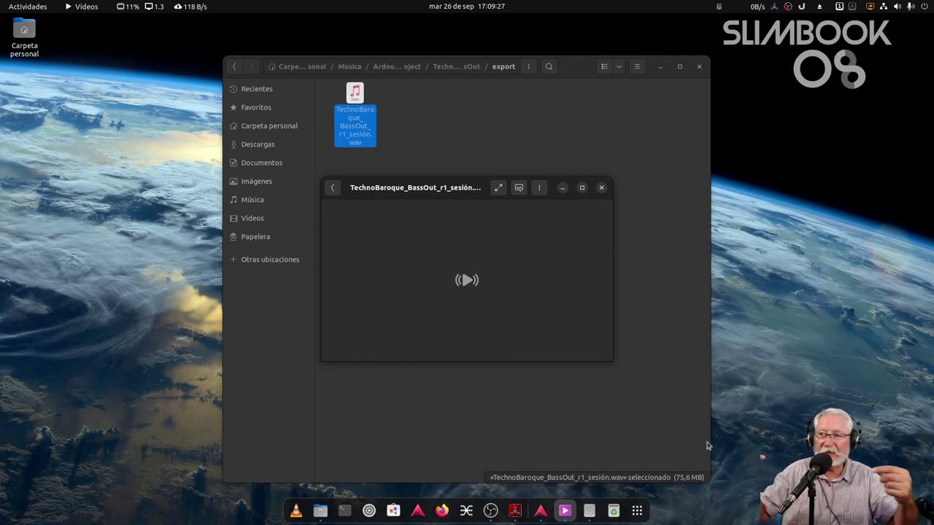
pyautogui.moveTo(477, 321)
pyautogui.click(467, 346)
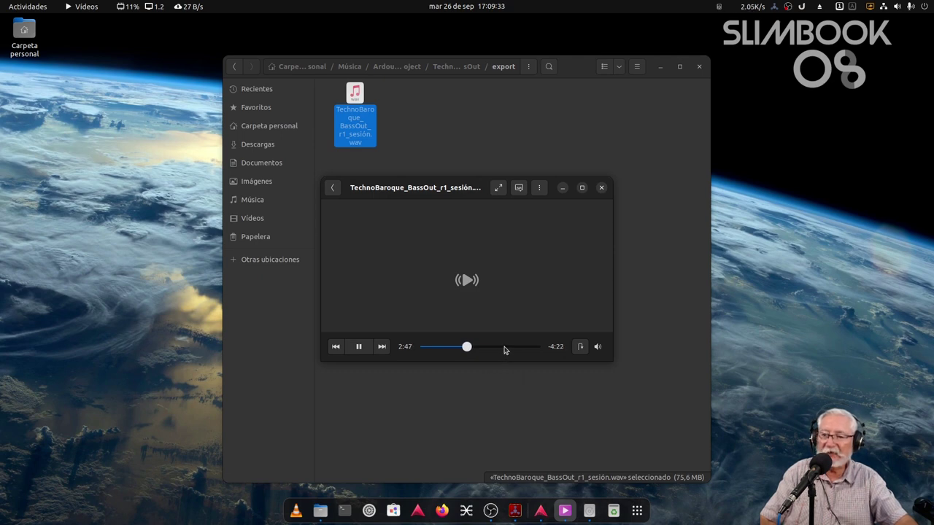
pyautogui.hotkey('ctrl', 'q')
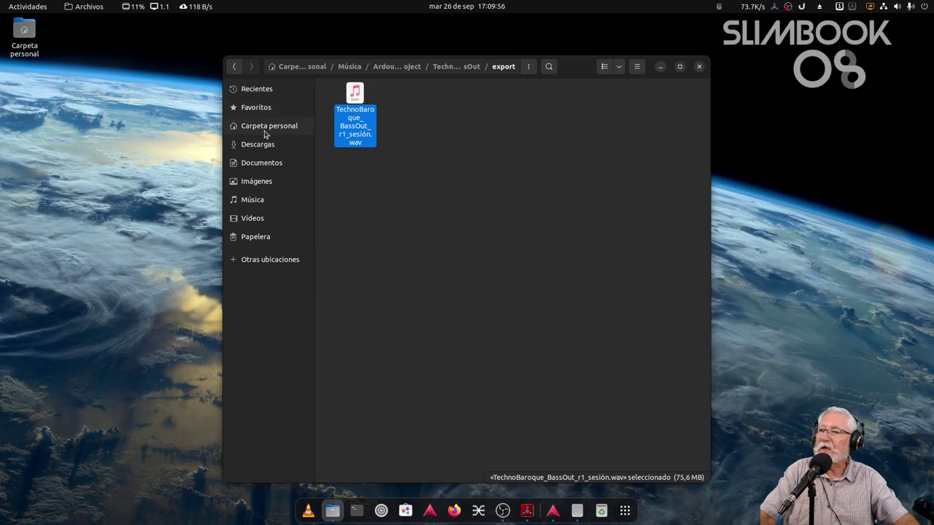
# Launch the Audacity 3.3.3 AppImage from the Descargas folder and dismiss its welcome window
pyautogui.click(258, 145)
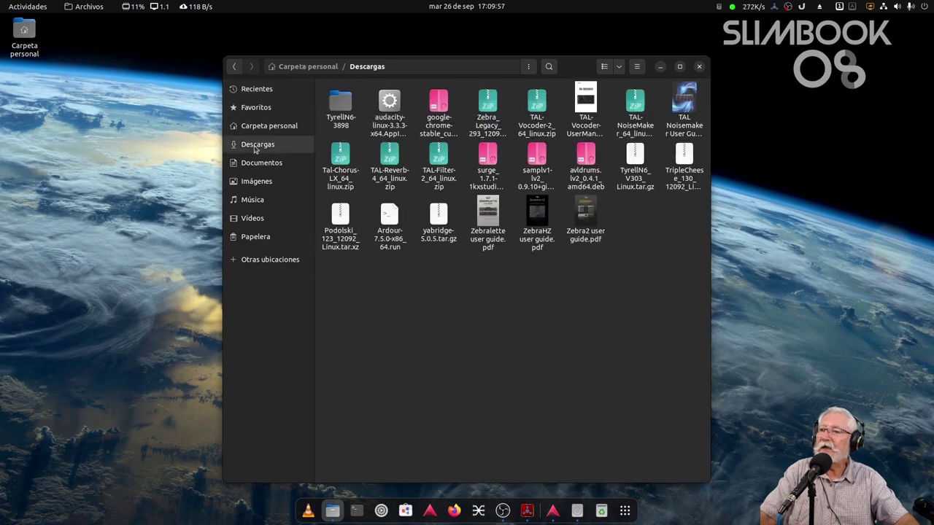
pyautogui.rightClick(392, 121)
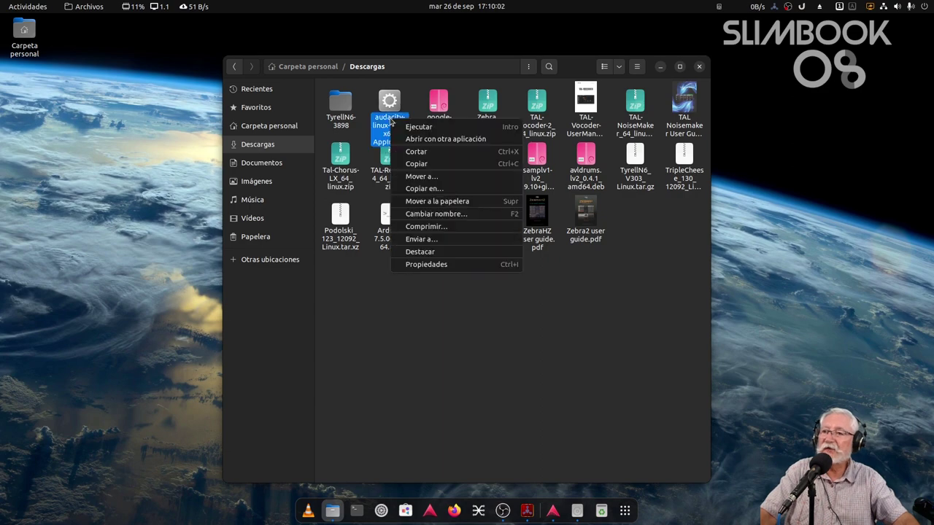
pyautogui.press('Escape')
pyautogui.doubleClick(390, 121)
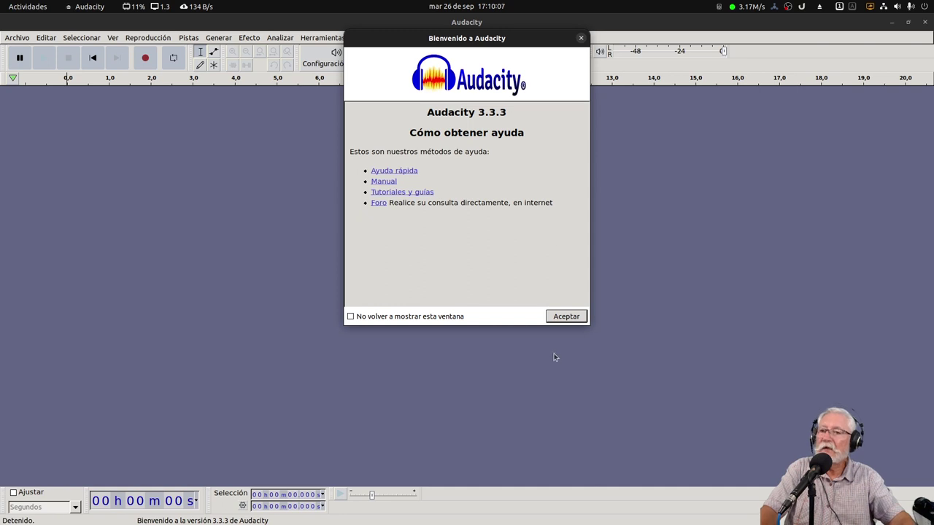
pyautogui.click(565, 317)
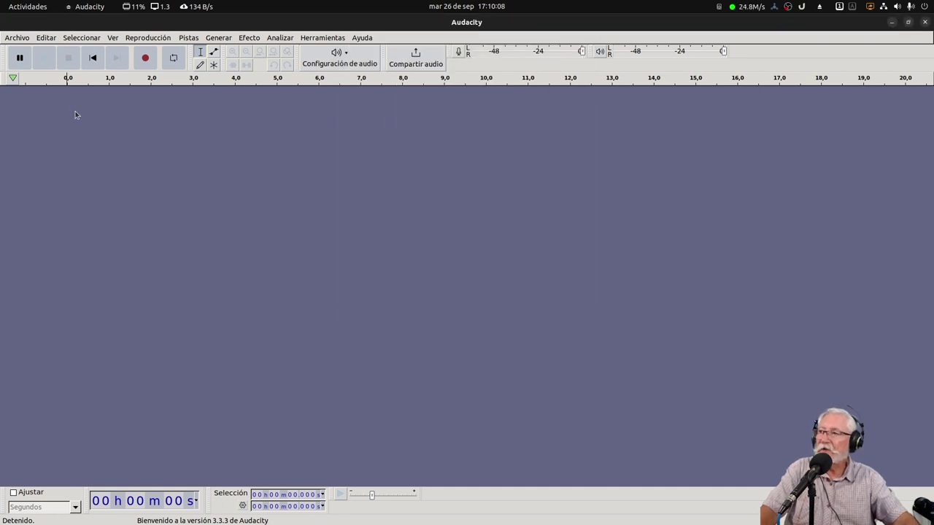
# Import TechnoBaroque_BassOut_r1_sesión.wav from the export folder of Ardour_Project/TechnoBaroque_BassOut
pyautogui.click(17, 38)
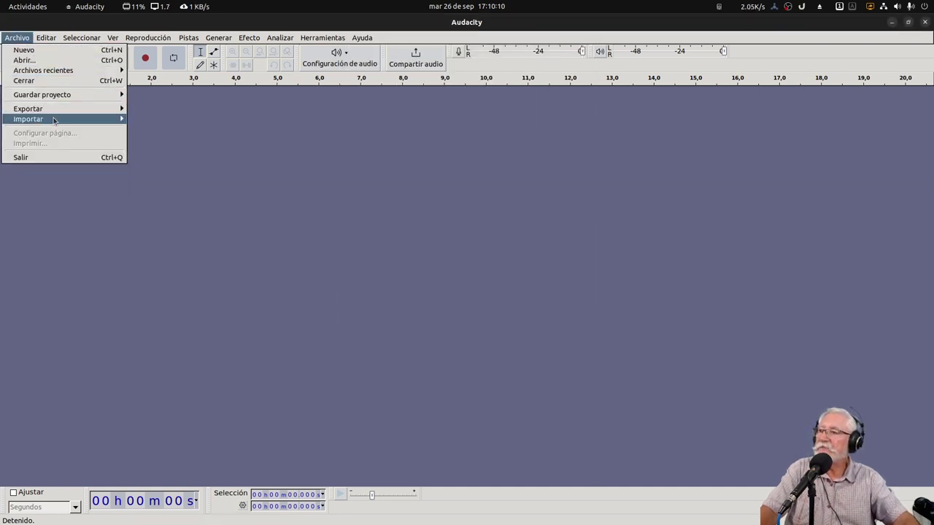
pyautogui.click(146, 121)
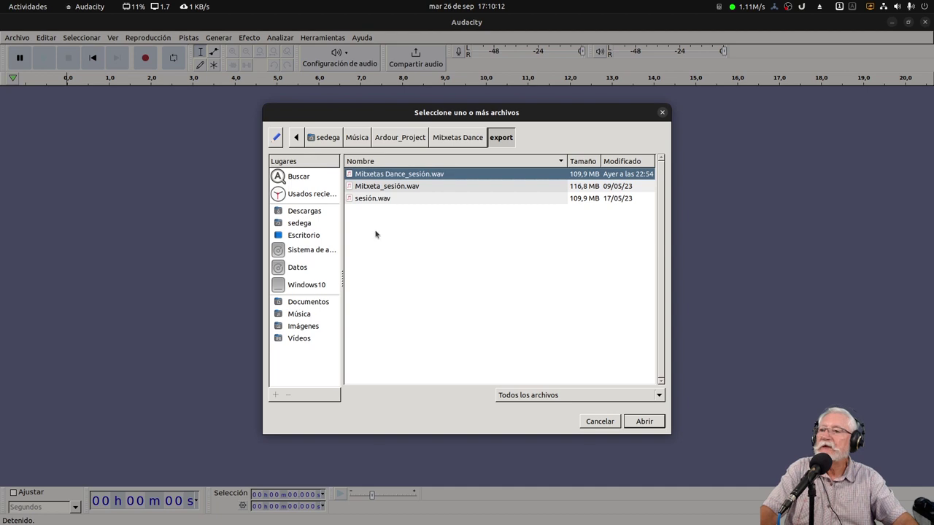
pyautogui.click(395, 139)
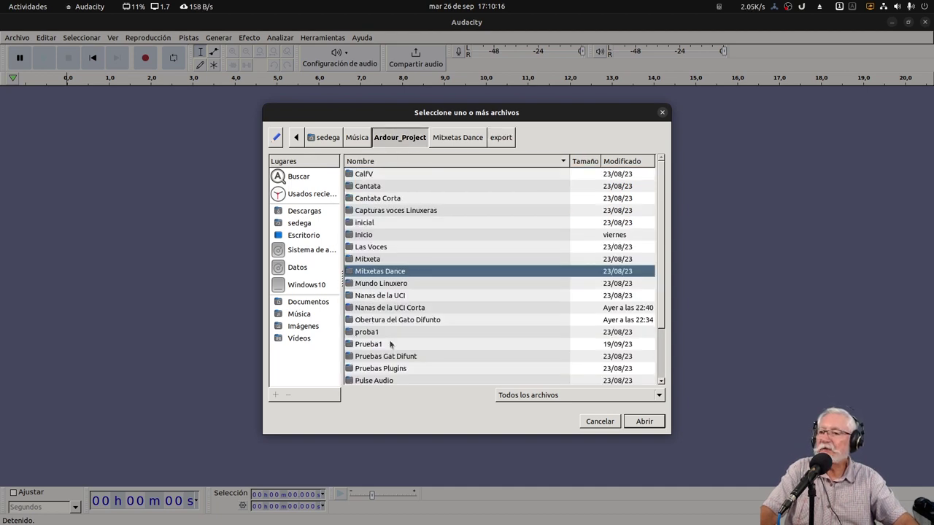
pyautogui.scroll(-2, 380, 346)
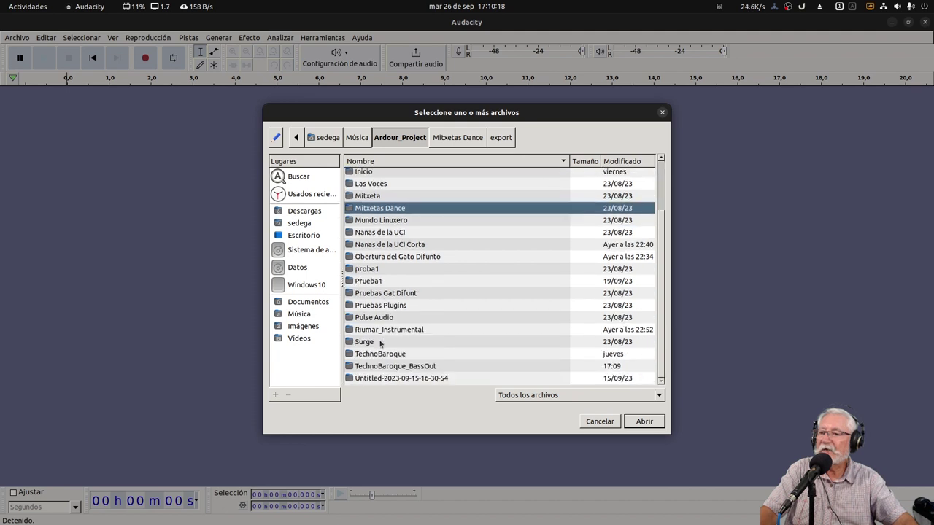
pyautogui.doubleClick(379, 367)
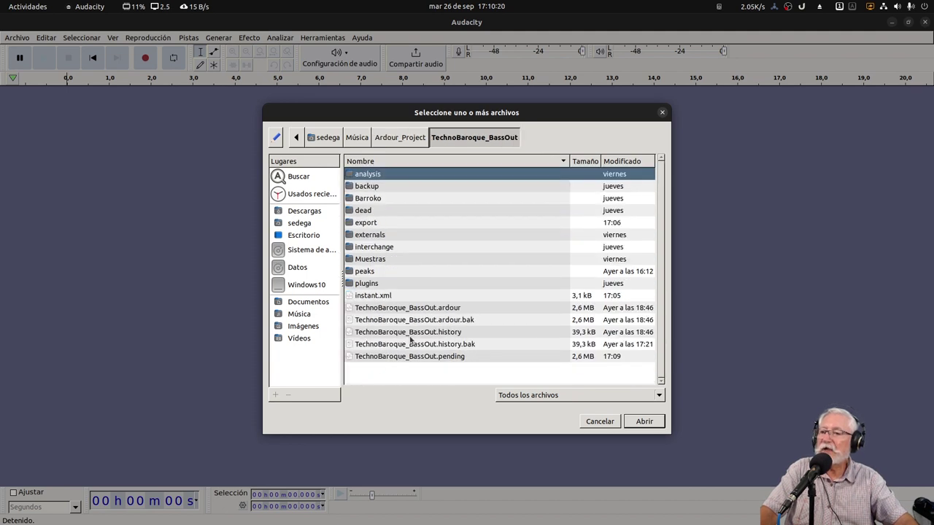
pyautogui.doubleClick(353, 225)
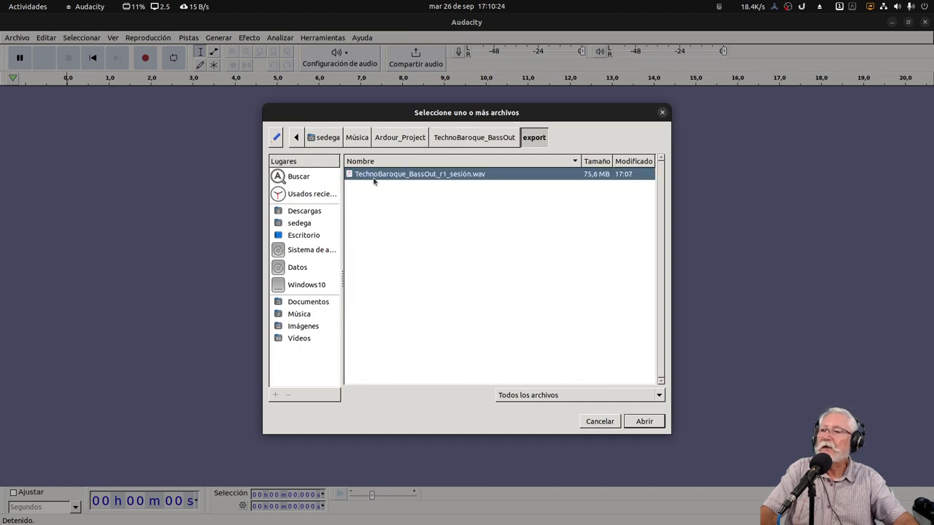
pyautogui.click(641, 421)
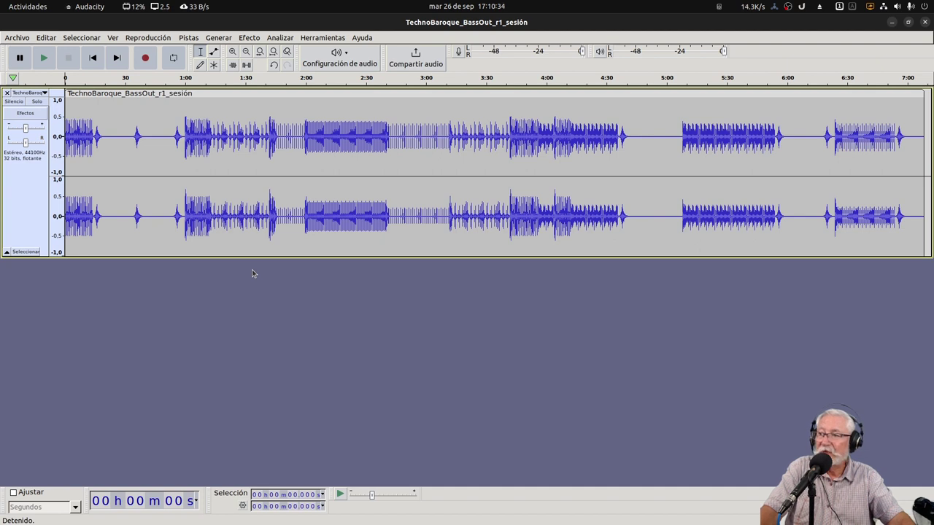
# Select the first 14.55 s of the imported track, and play the audio from about 1:00 and about 2:50
pyautogui.moveTo(93, 155); pyautogui.dragTo(3, 281)
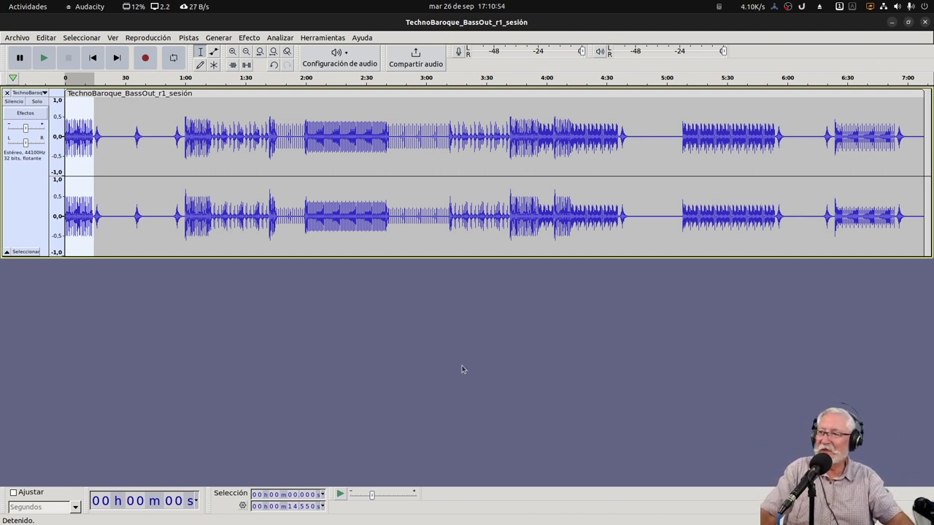
pyautogui.click(184, 77)
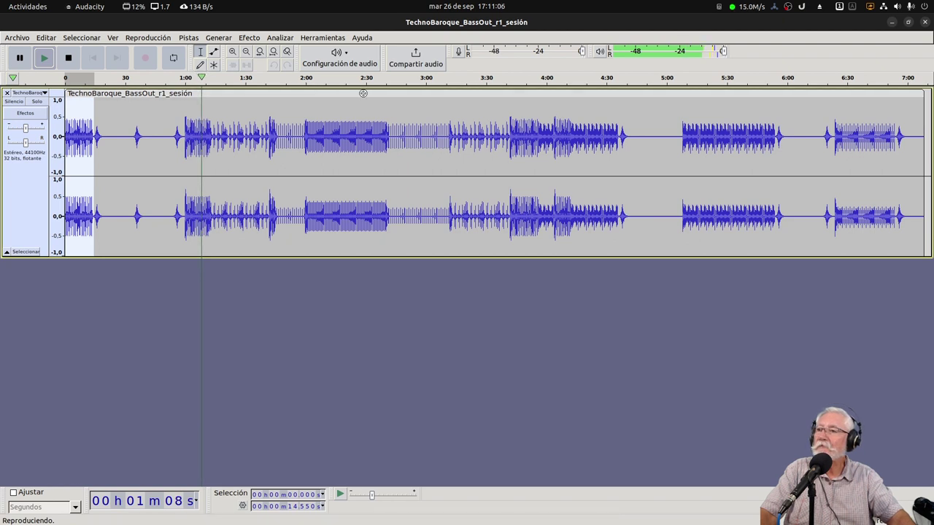
pyautogui.click(407, 78)
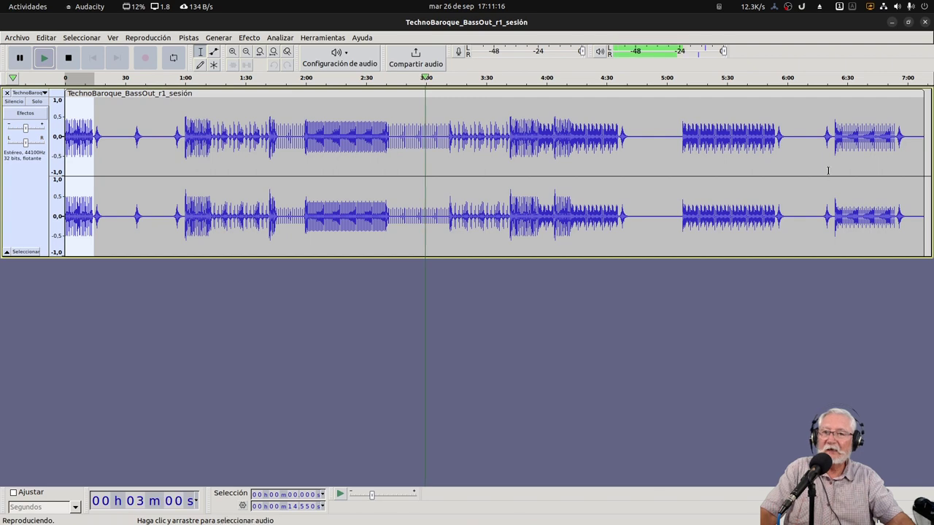
# Close Audacity without saving the project and switch back to Ardour
pyautogui.click(924, 22)
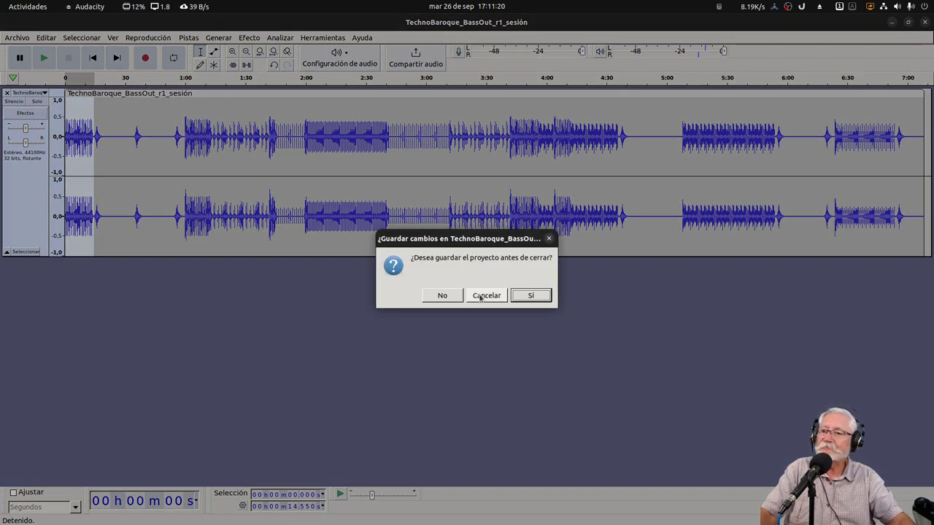
pyautogui.click(442, 296)
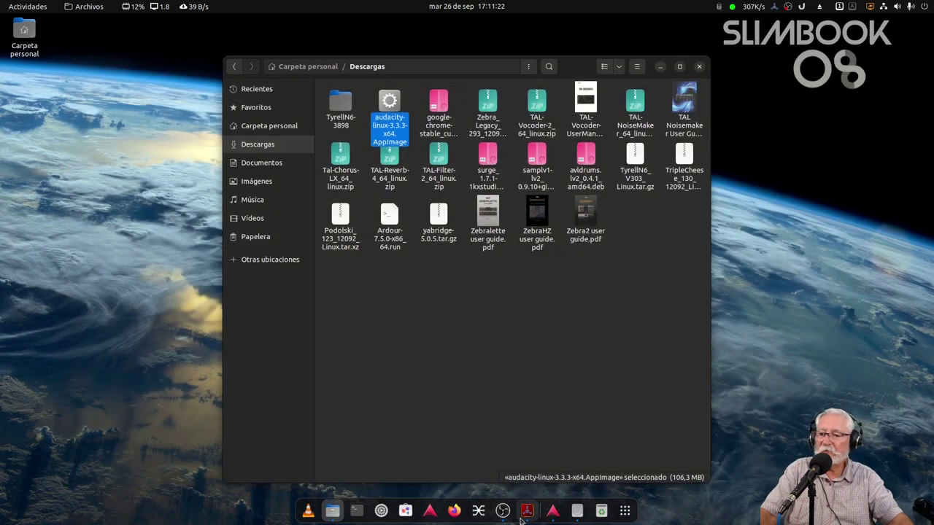
pyautogui.click(552, 511)
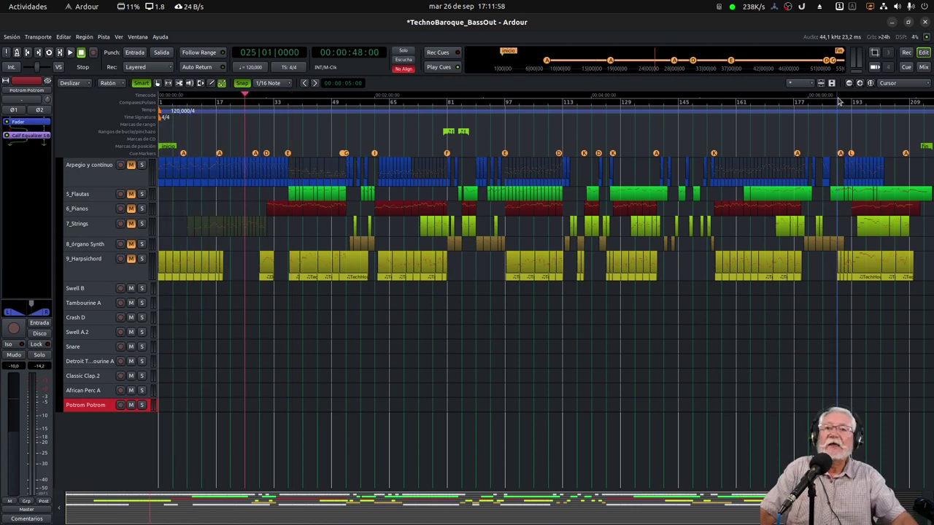
# Move the playhead to bar 23 on the timeline
pyautogui.click(859, 83)
pyautogui.click(859, 83)
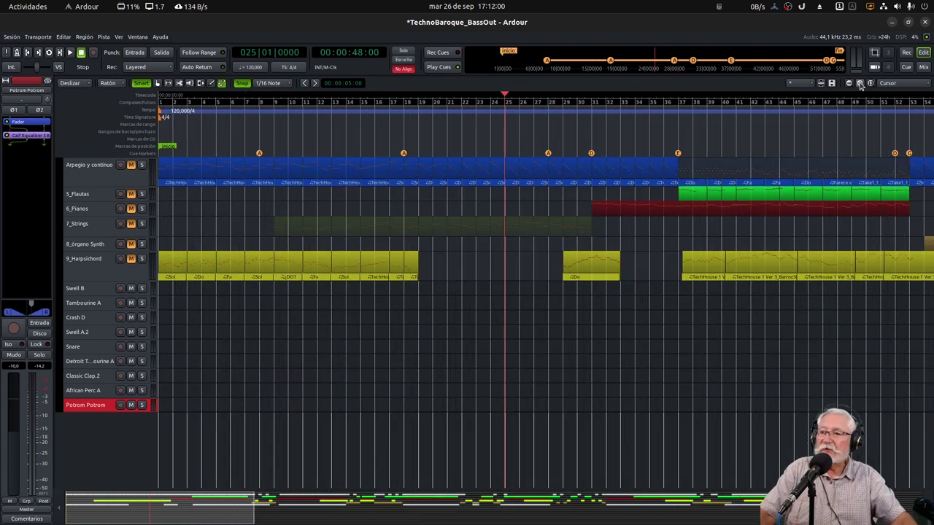
pyautogui.click(859, 83)
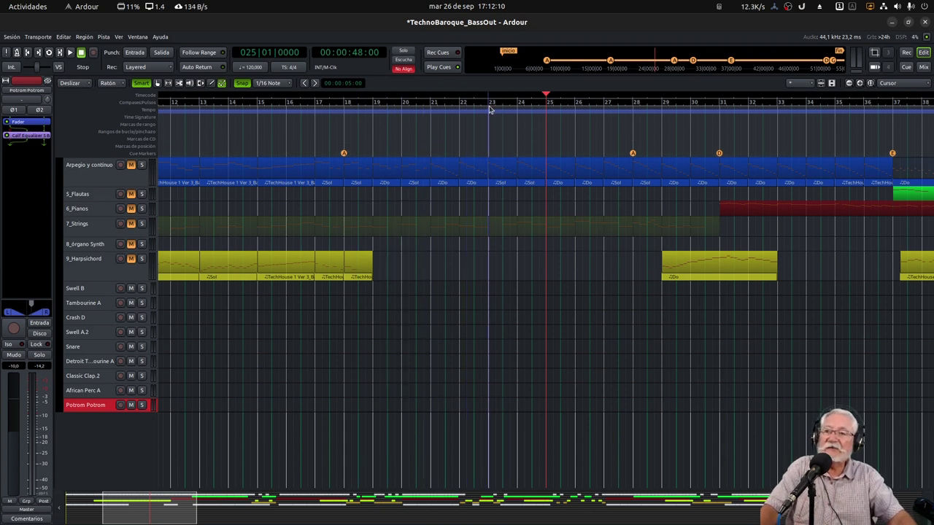
pyautogui.click(487, 152)
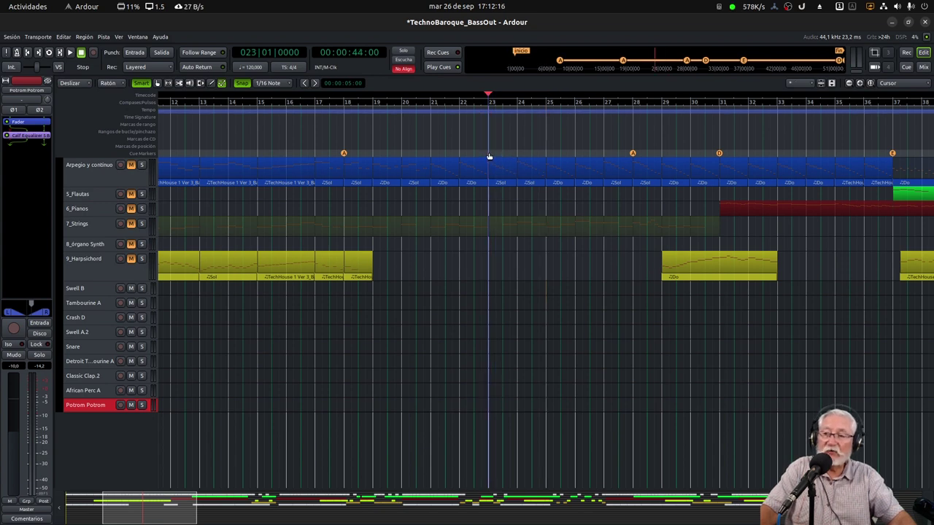
# Examine the cue choices offered at bar 20 of the Cue Markers ruler, including Stop All Cues, and close them
pyautogui.scroll(2, 369, 159)
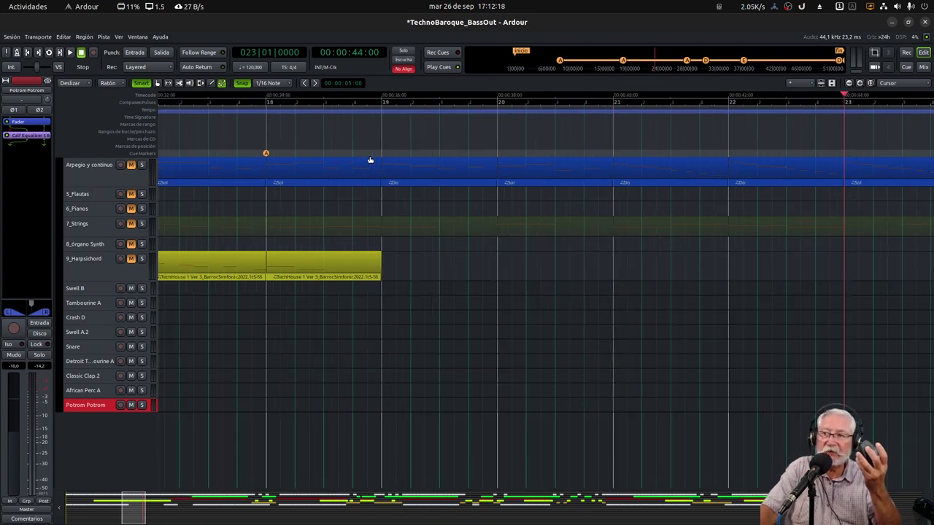
pyautogui.scroll(-1, 370, 159)
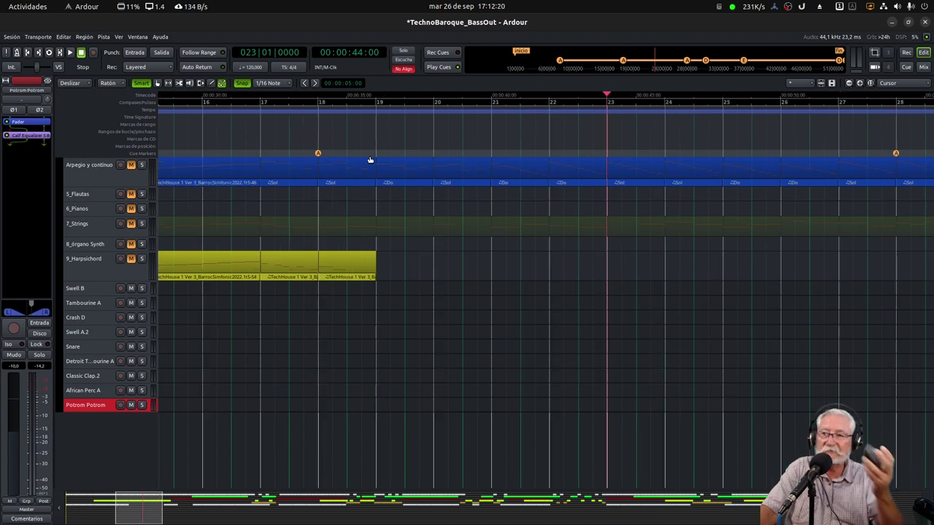
pyautogui.scroll(1, 370, 159)
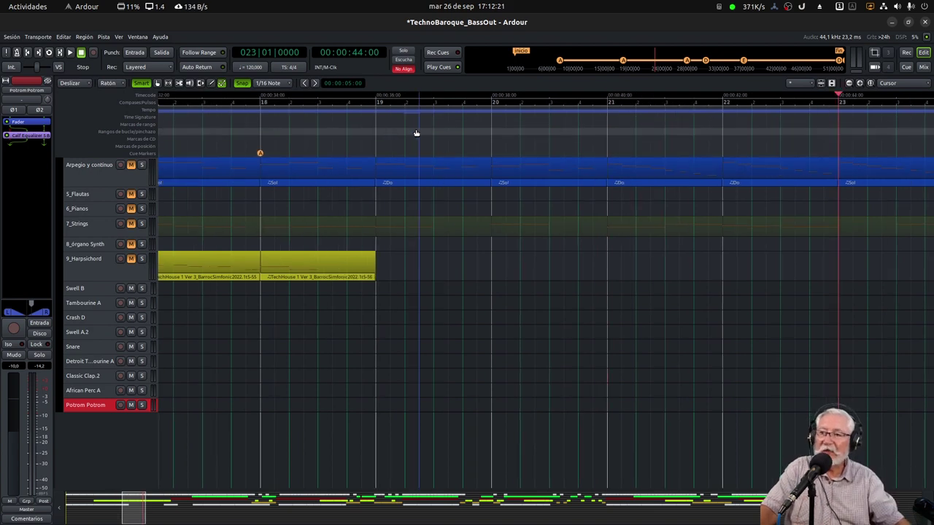
pyautogui.rightClick(492, 152)
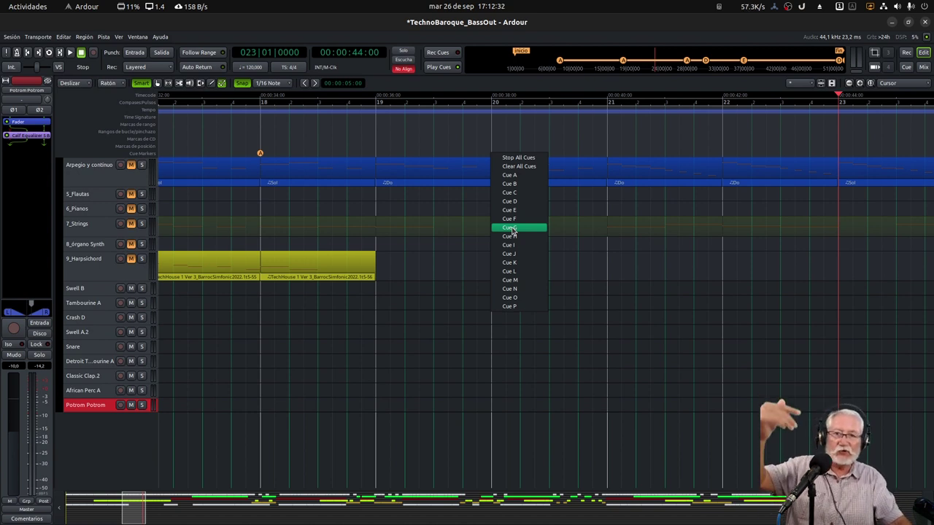
pyautogui.click(505, 158)
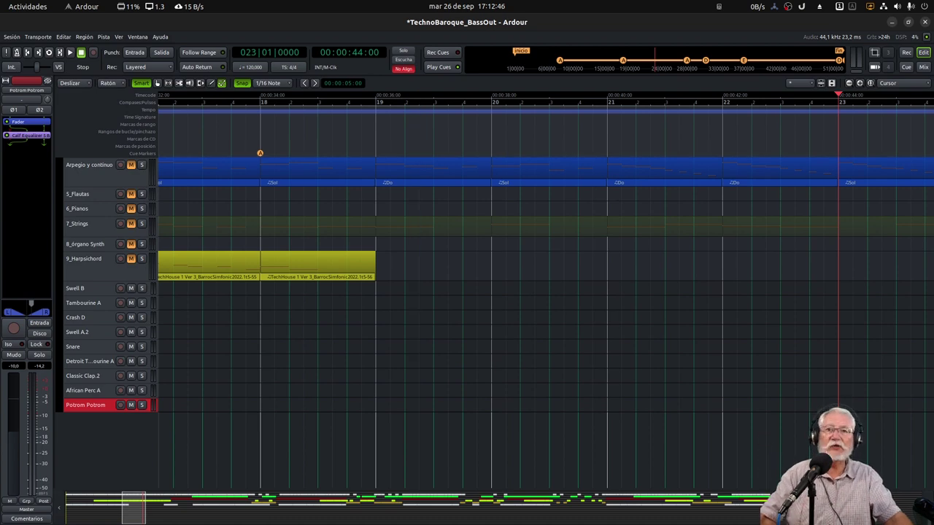
# Show the Cue page and examine the follow-action options of the Major Kit D, AfroCuban and Classic Clap clips
pyautogui.click(906, 66)
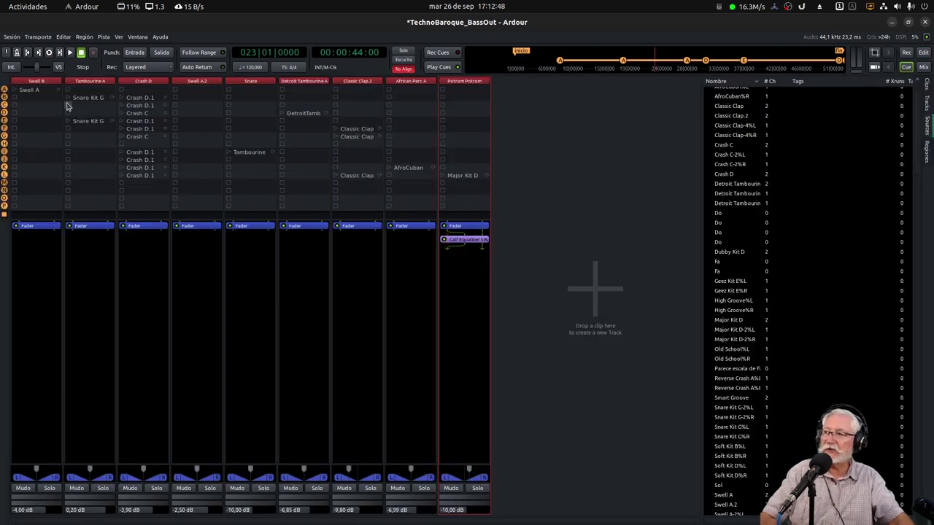
pyautogui.click(488, 179)
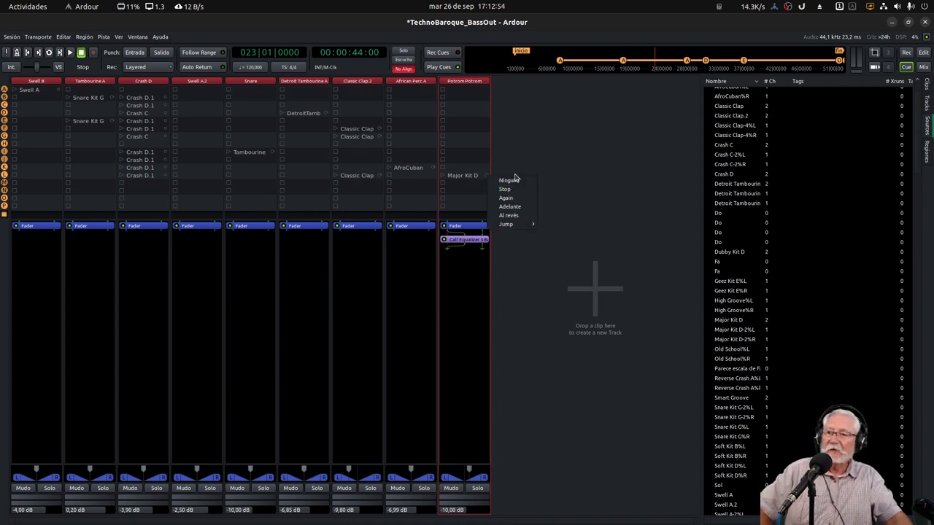
pyautogui.click(433, 171)
pyautogui.click(432, 171)
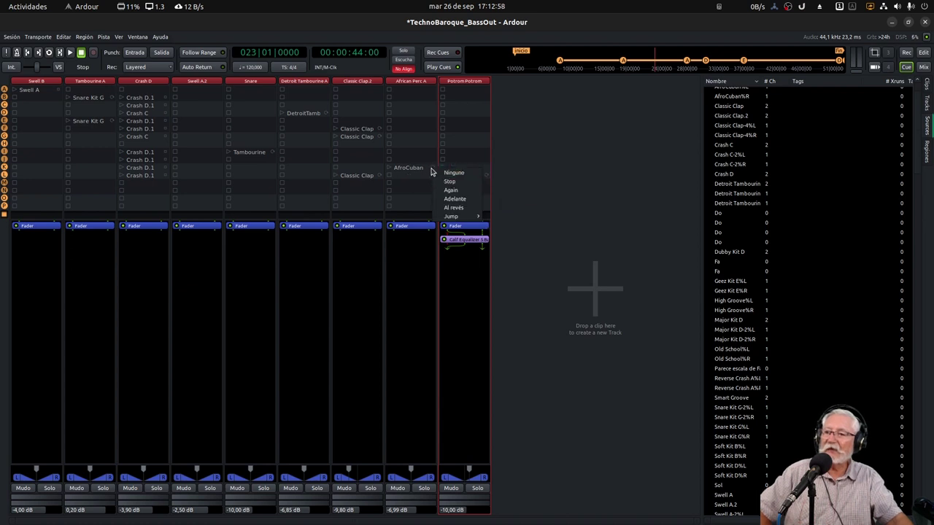
pyautogui.click(379, 176)
pyautogui.click(379, 175)
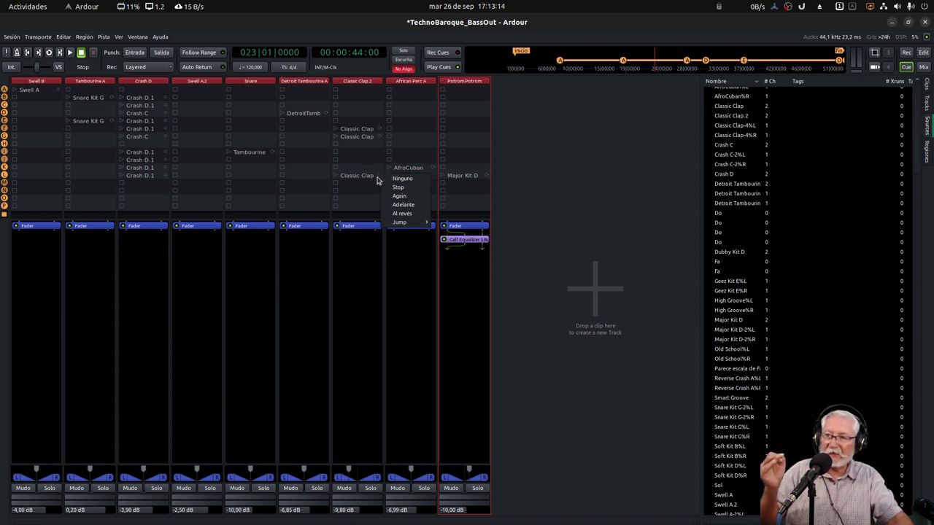
pyautogui.click(387, 130)
pyautogui.click(381, 137)
pyautogui.click(382, 141)
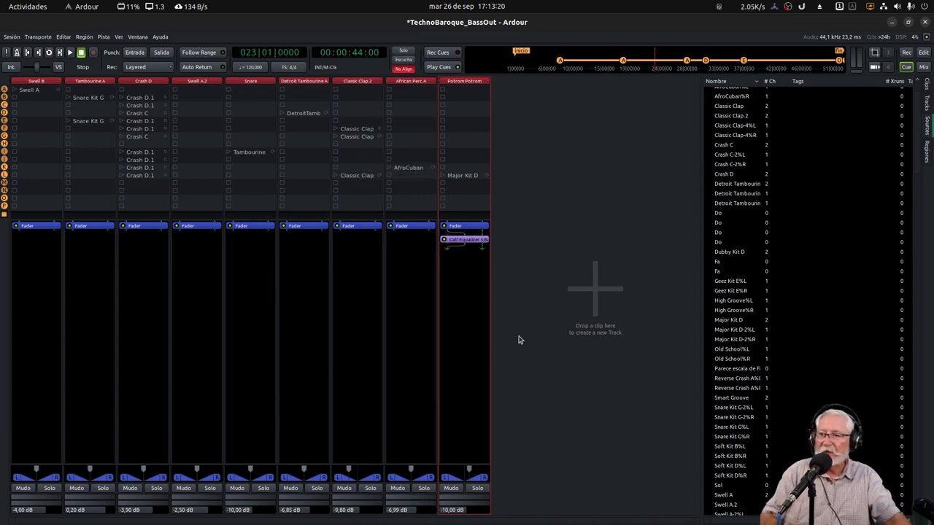
# Select the Major Kit D clip of the Potrom Potrom track to examine its launch, follow and stretch options
pyautogui.click(457, 178)
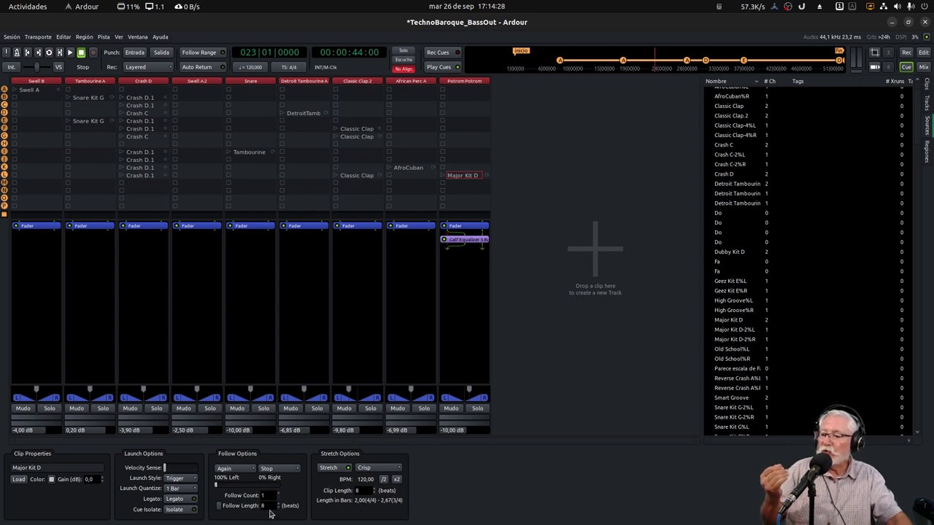
pyautogui.click(337, 469)
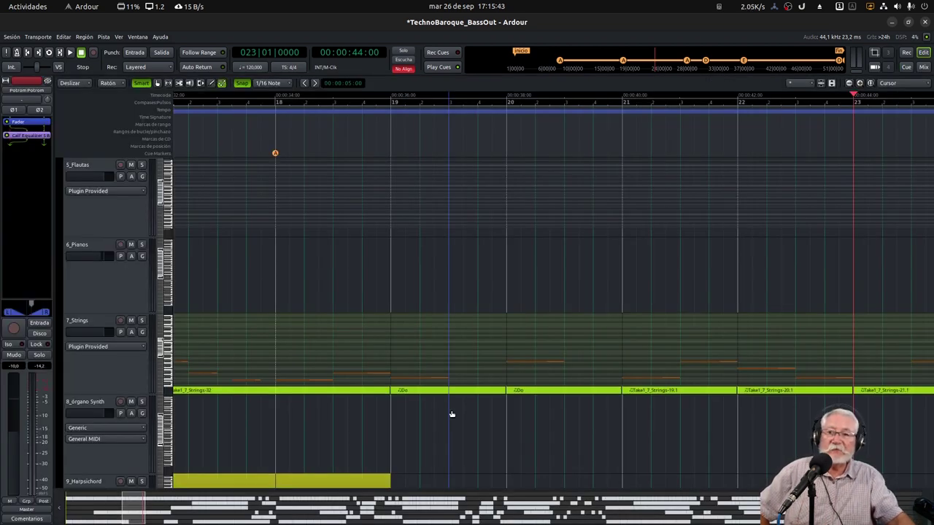
# View the Master and Arpegio y contínuo tracks in the editor, check the Cue page for clip tracks, and return to the editor
pyautogui.scroll(5, 451, 413)
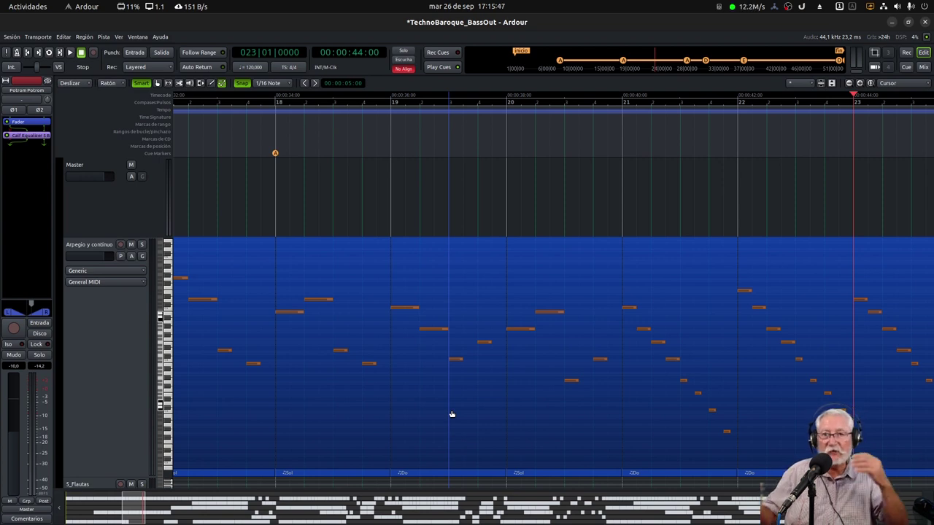
pyautogui.click(906, 67)
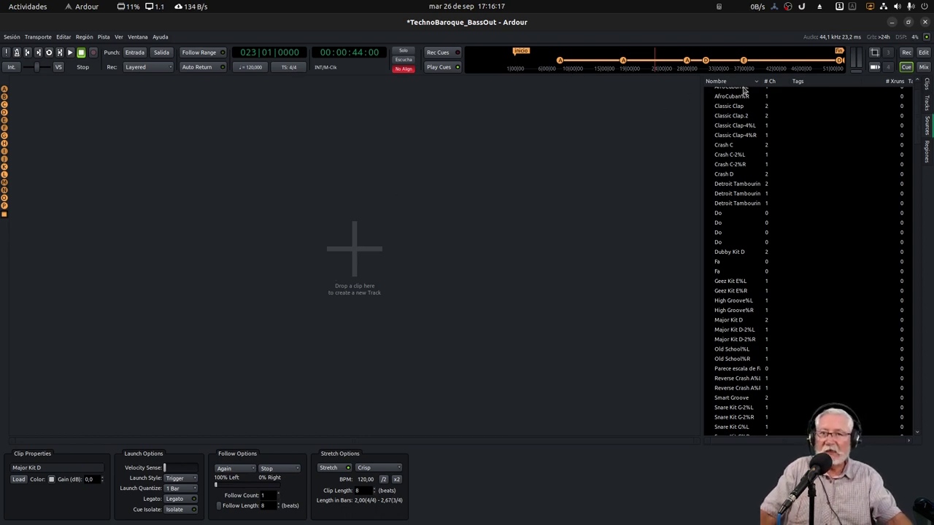
pyautogui.click(923, 53)
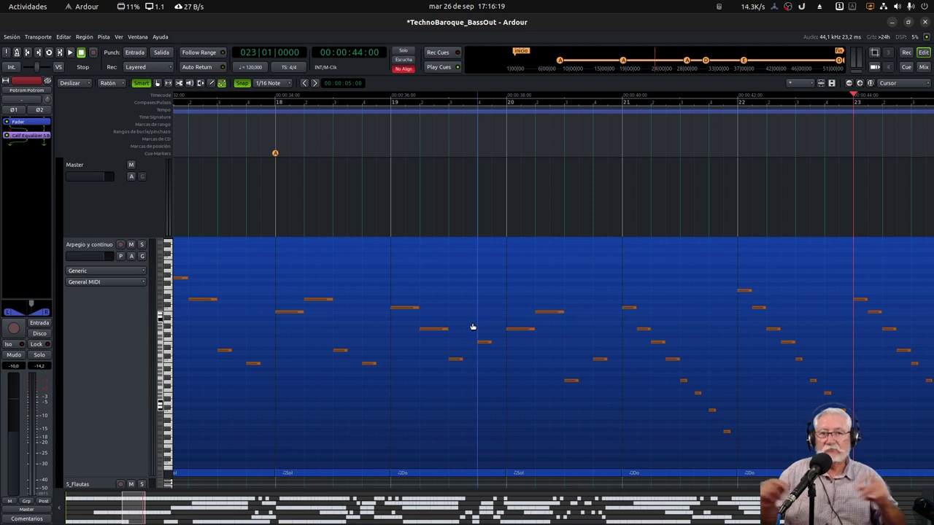